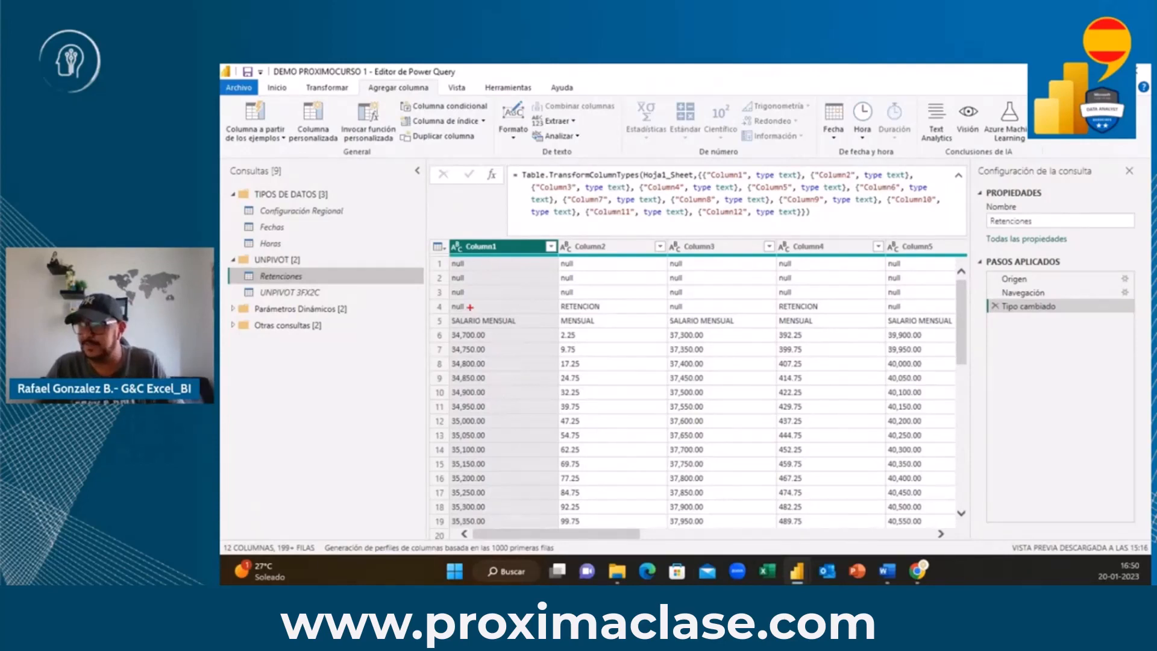
Step: Examine the Retenciones table across its columns and down its rows, checking the title, null and header rows and the salary and retention columns
{"action": "mouse_move", "coordinate": [444, 313]}
{"action": "left_mouse_down"}
{"action": "mouse_move", "coordinate": [582, 316]}
{"action": "mouse_move", "coordinate": [664, 362]}
{"action": "mouse_move", "coordinate": [669, 328]}
{"action": "left_mouse_up"}
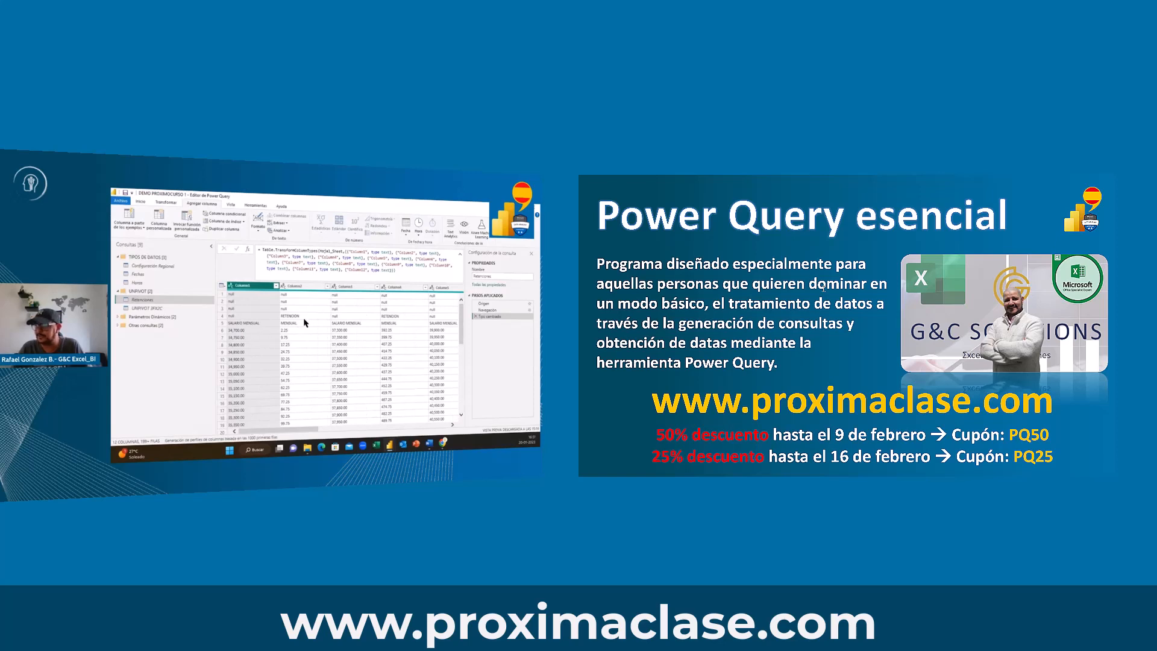
{"action": "left_click_drag", "start_coordinate": [292, 430], "coordinate": [318, 430]}
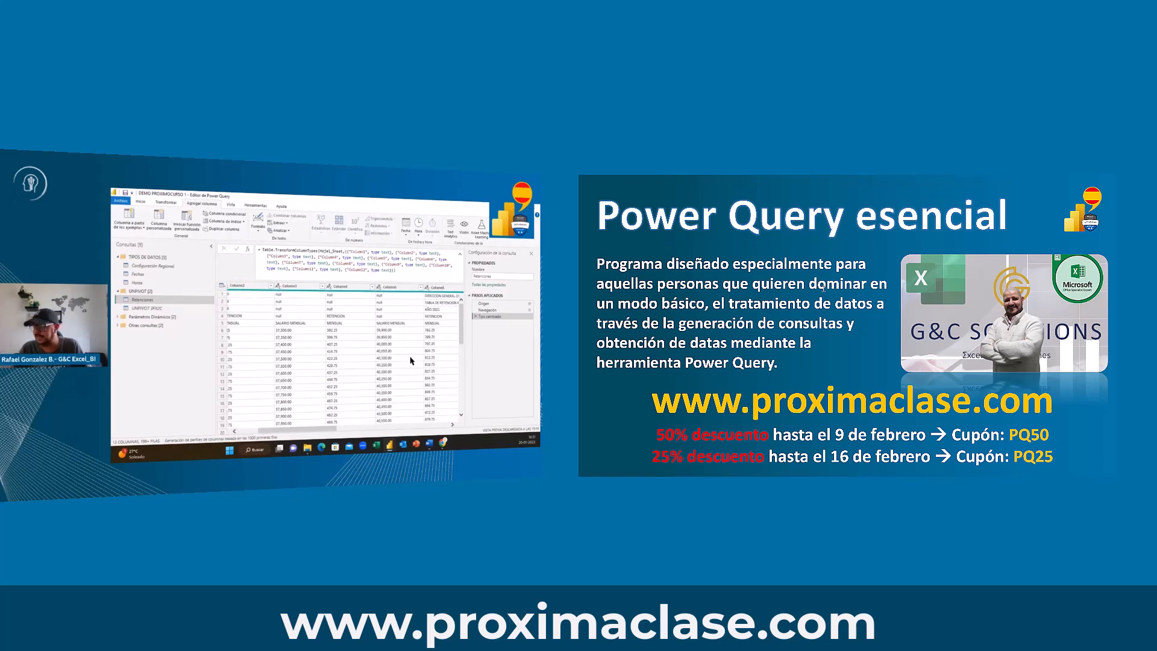
{"action": "left_click_drag", "start_coordinate": [331, 430], "coordinate": [296, 435]}
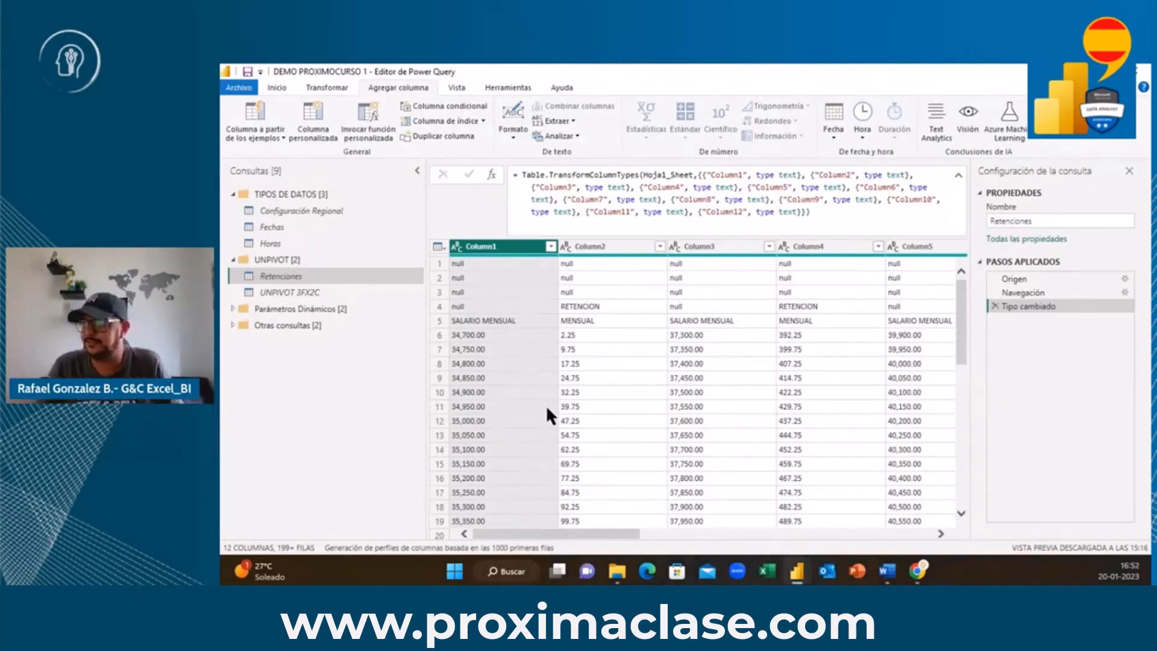
{"action": "left_click_drag", "start_coordinate": [567, 532], "coordinate": [547, 534]}
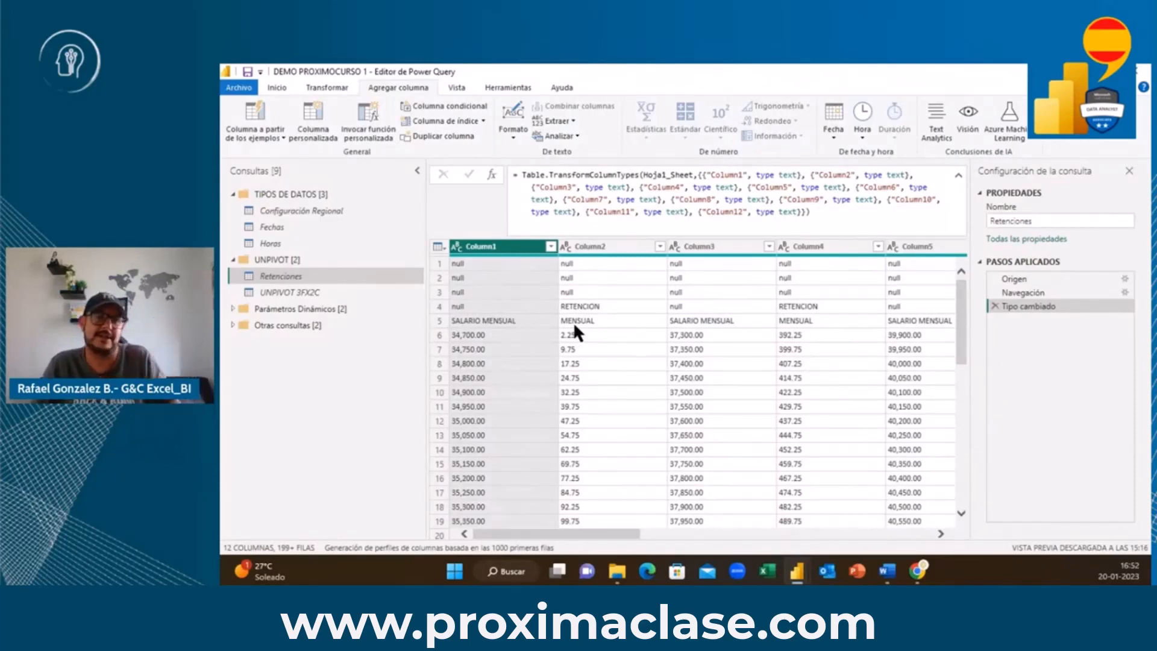
{"action": "scroll", "coordinate": [575, 327], "scroll_direction": "down", "scroll_amount": 10}
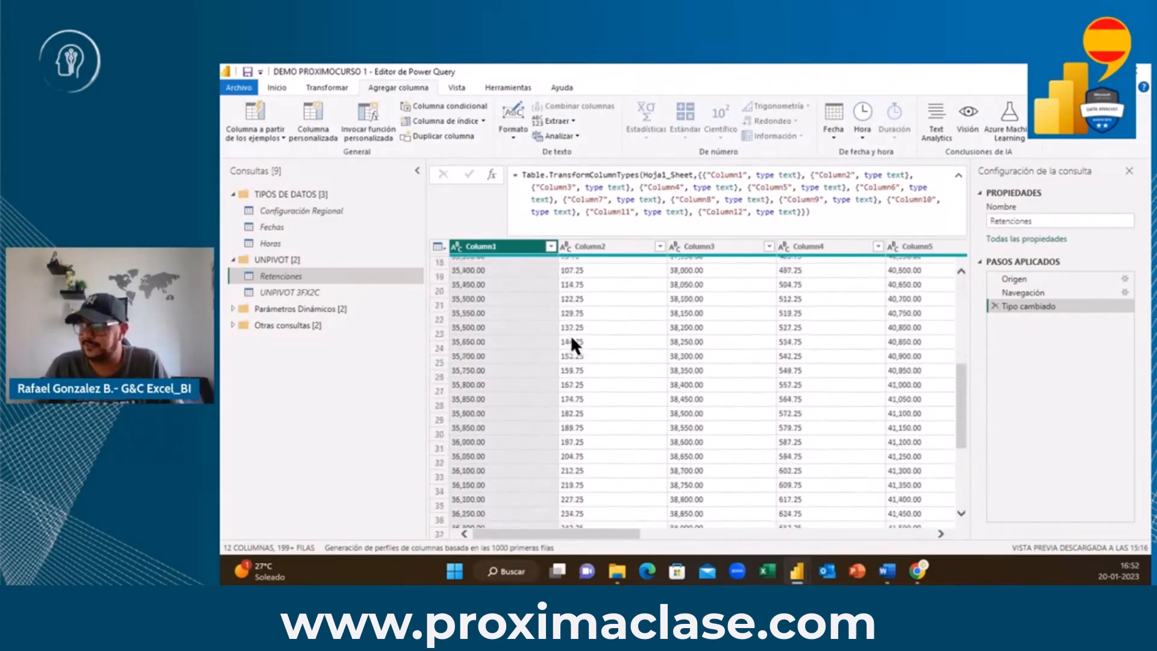
{"action": "scroll", "coordinate": [574, 343], "scroll_direction": "down", "scroll_amount": 2}
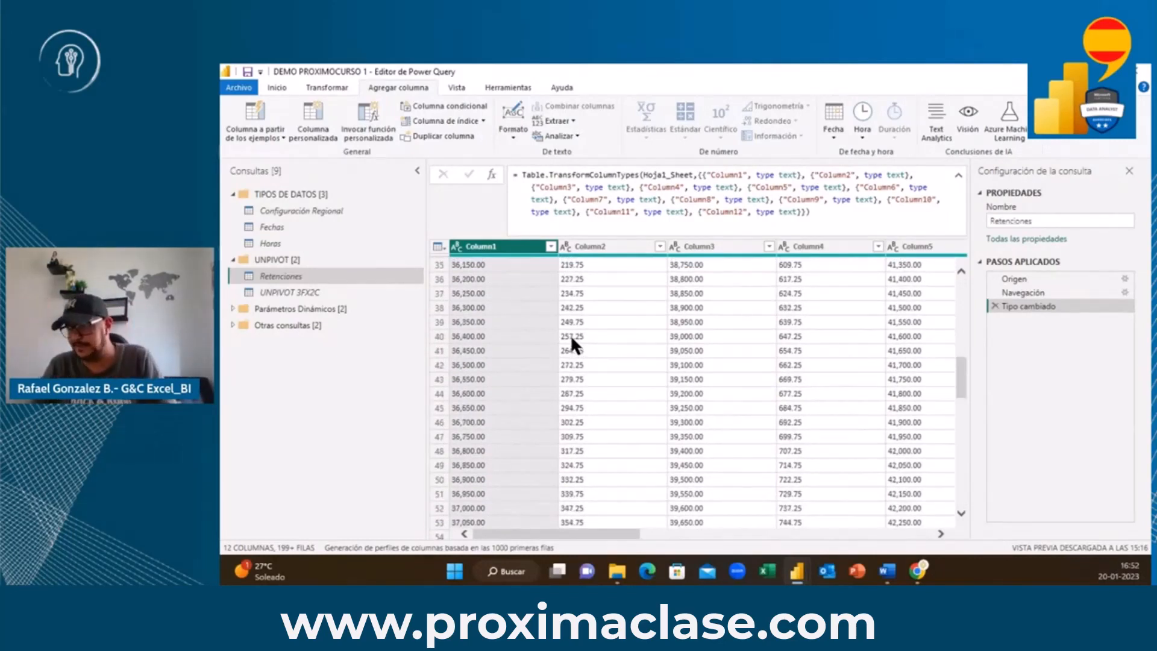
{"action": "scroll", "coordinate": [570, 335], "scroll_direction": "down", "scroll_amount": 6}
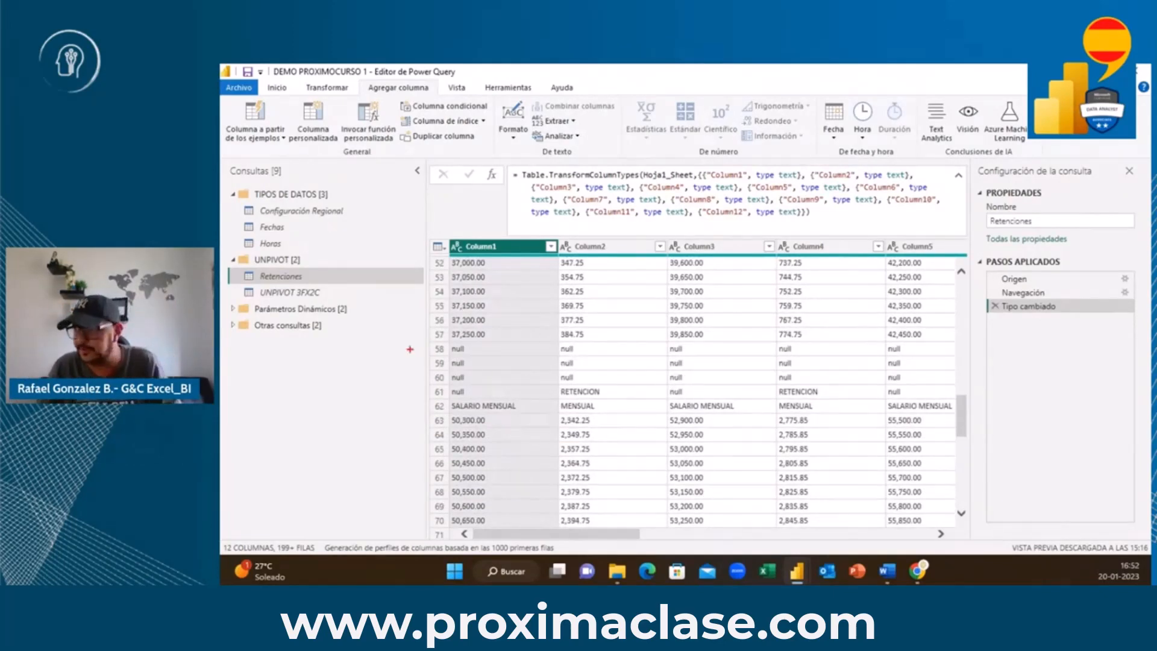
{"action": "mouse_move", "coordinate": [447, 338]}
{"action": "left_mouse_down"}
{"action": "mouse_move", "coordinate": [448, 378]}
{"action": "mouse_move", "coordinate": [816, 420]}
{"action": "mouse_move", "coordinate": [928, 414]}
{"action": "left_mouse_up"}
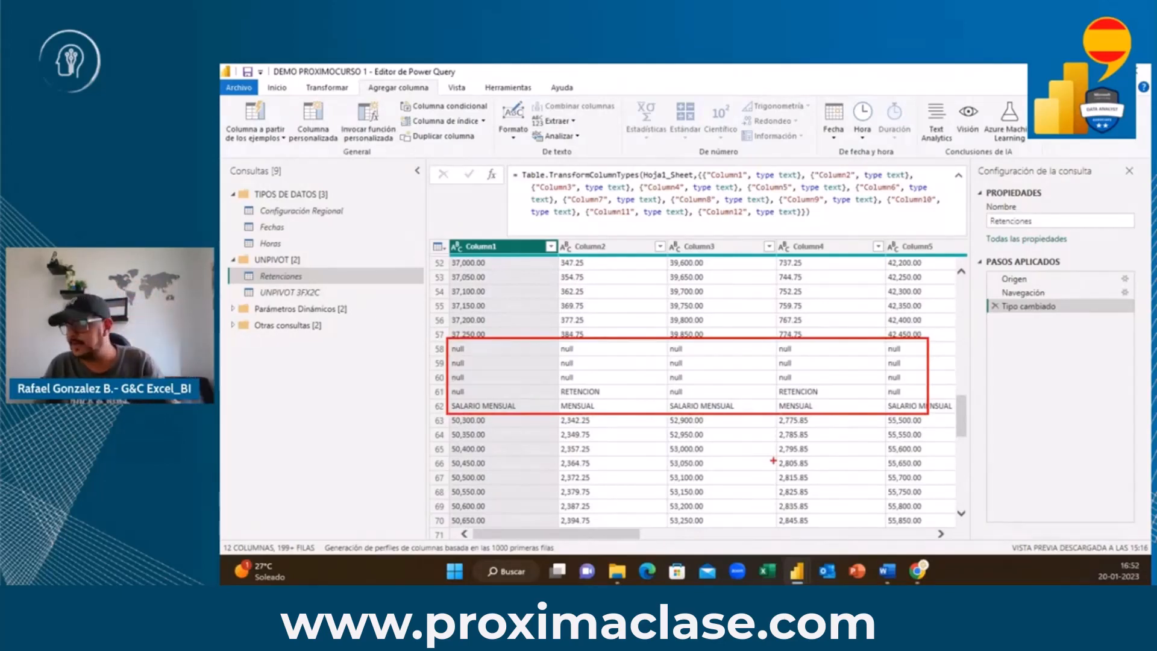
{"action": "key", "text": "Escape"}
{"action": "left_click_drag", "start_coordinate": [602, 531], "coordinate": [705, 532]}
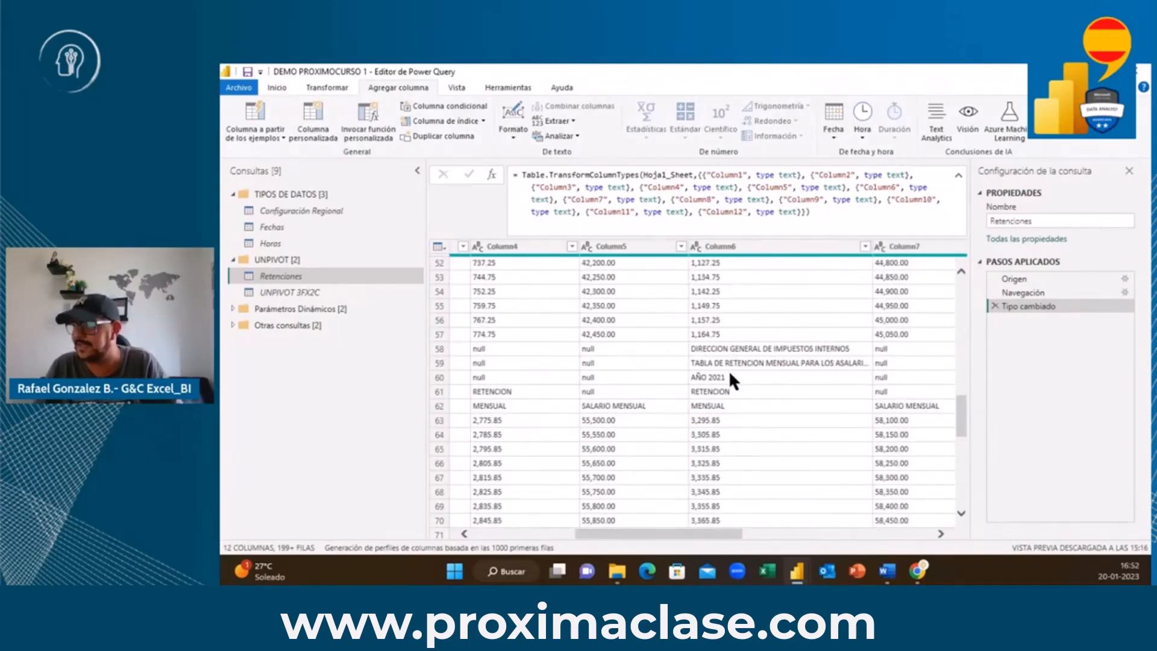
{"action": "left_click_drag", "start_coordinate": [667, 530], "coordinate": [522, 535]}
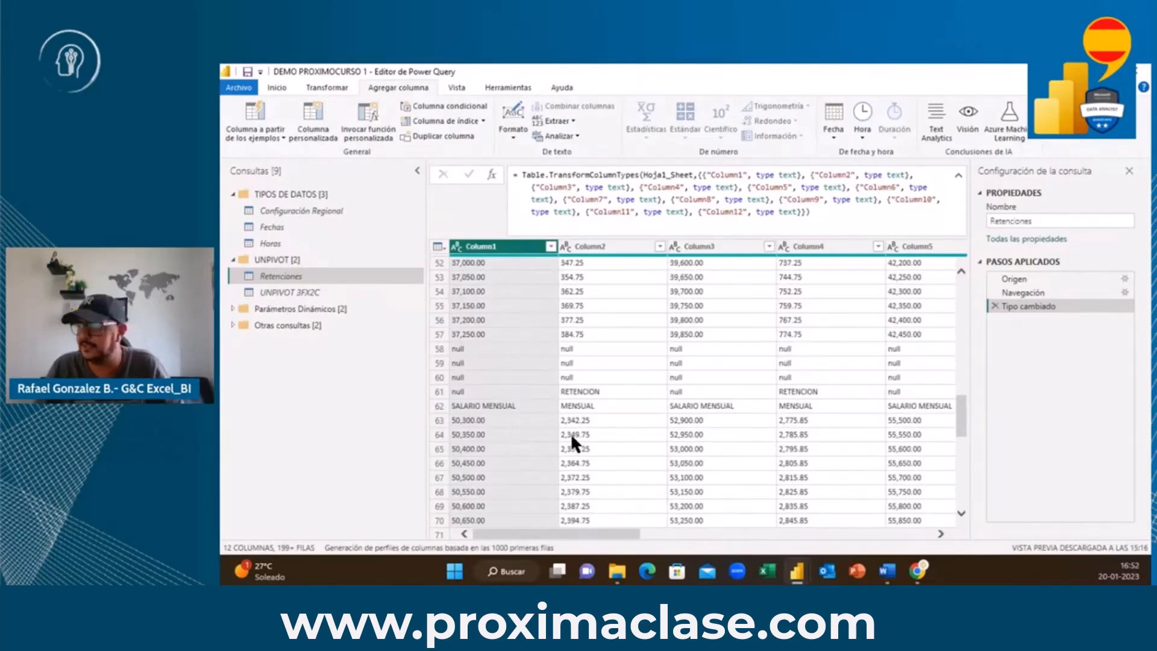
{"action": "scroll", "coordinate": [522, 407], "scroll_direction": "up", "scroll_amount": 15}
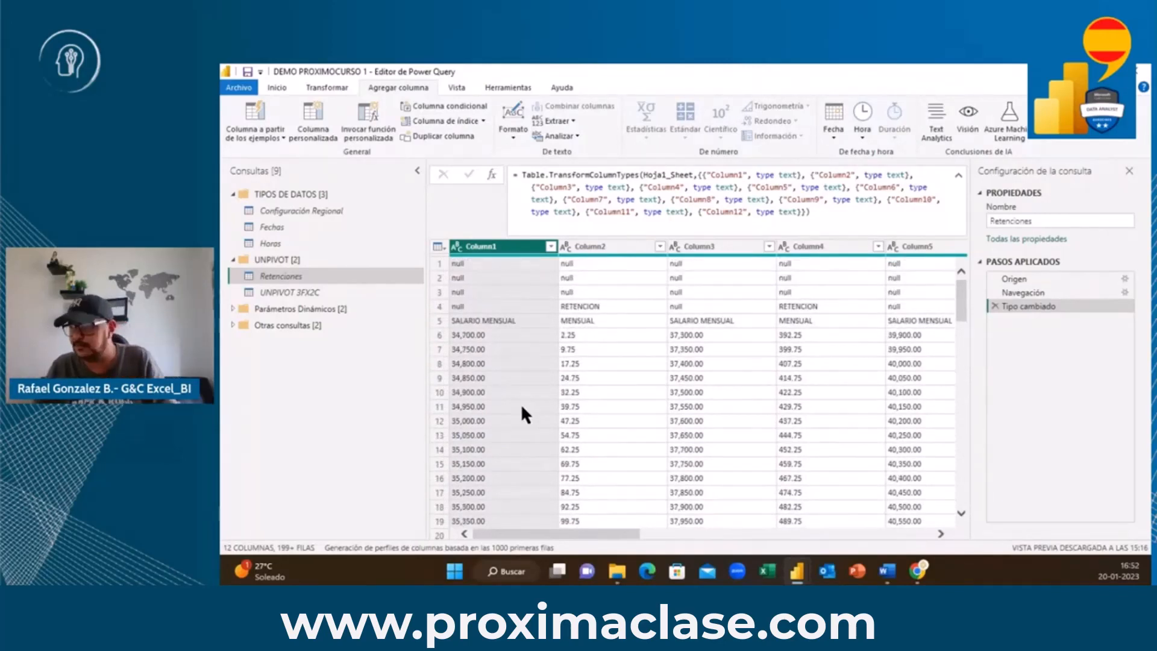
Step: Filter Column1 to exclude the null and SALARIO MENSUAL values, loading the complete value list first
{"action": "left_click", "coordinate": [550, 246]}
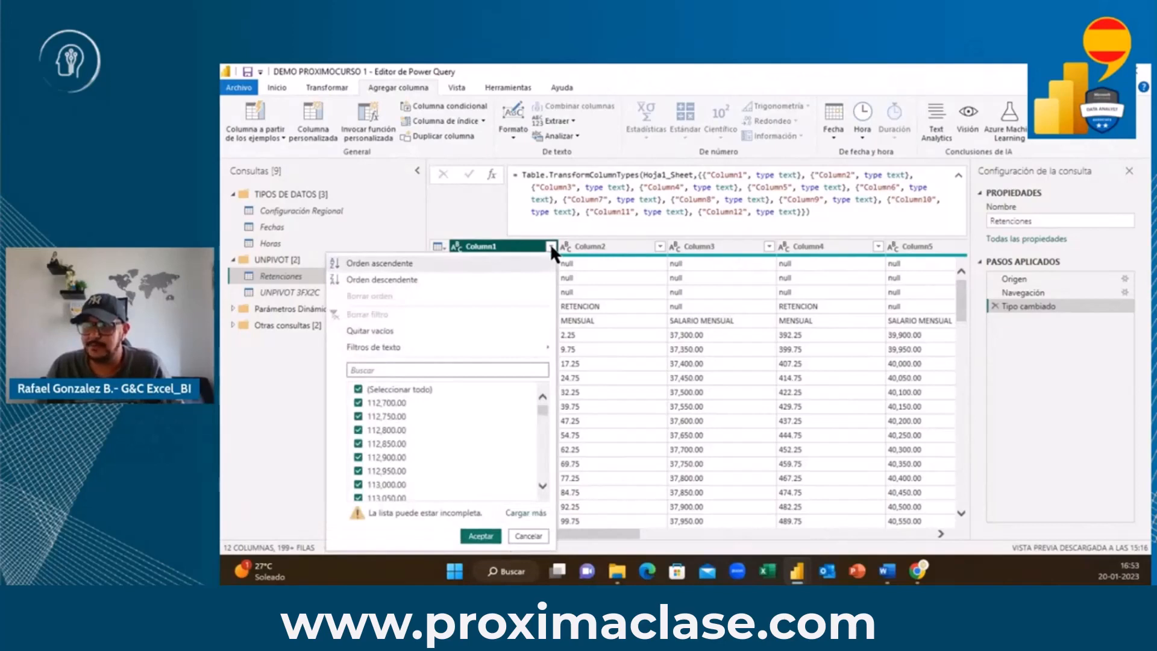
{"action": "left_click", "coordinate": [524, 514]}
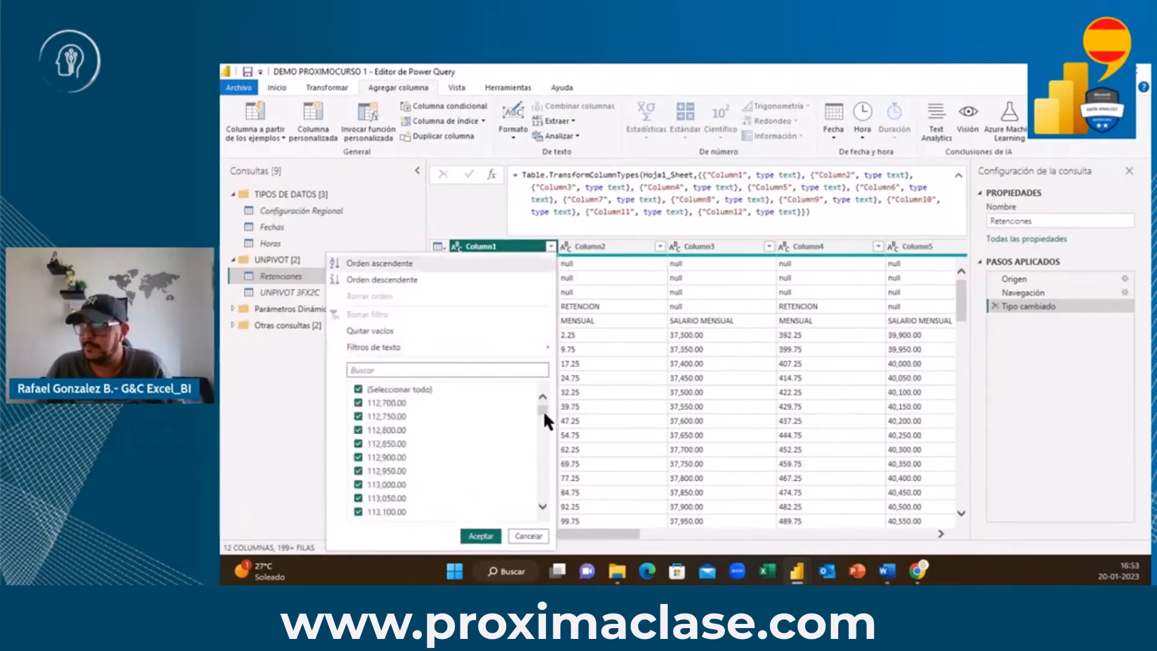
{"action": "left_click_drag", "start_coordinate": [543, 411], "coordinate": [541, 502]}
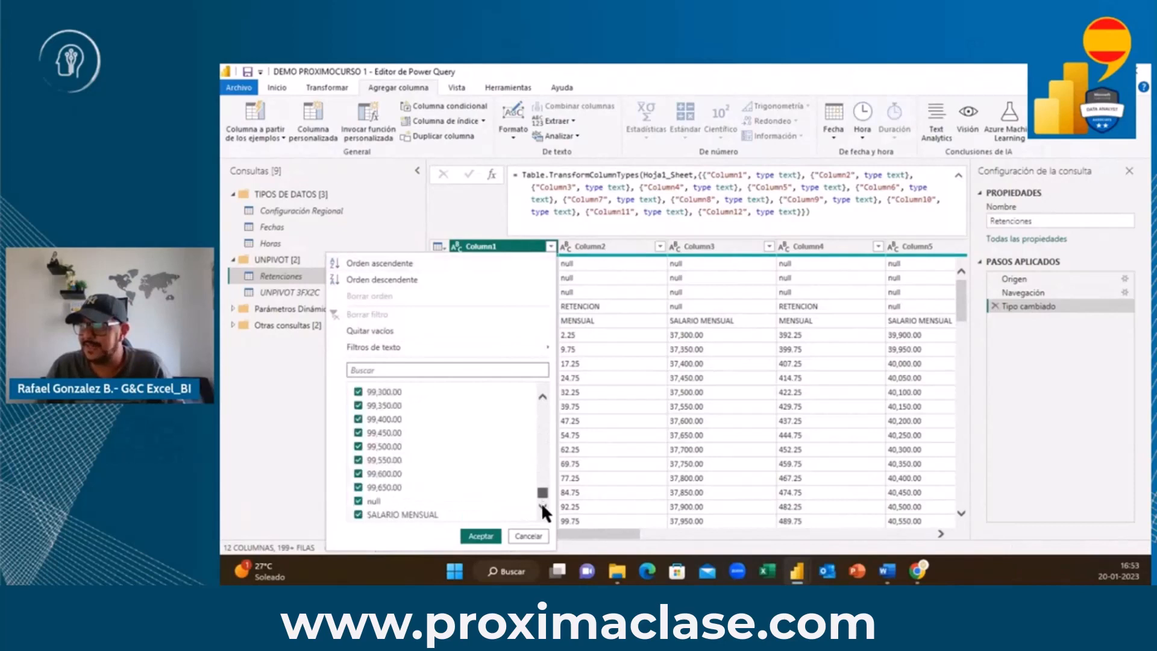
{"action": "left_click", "coordinate": [359, 503]}
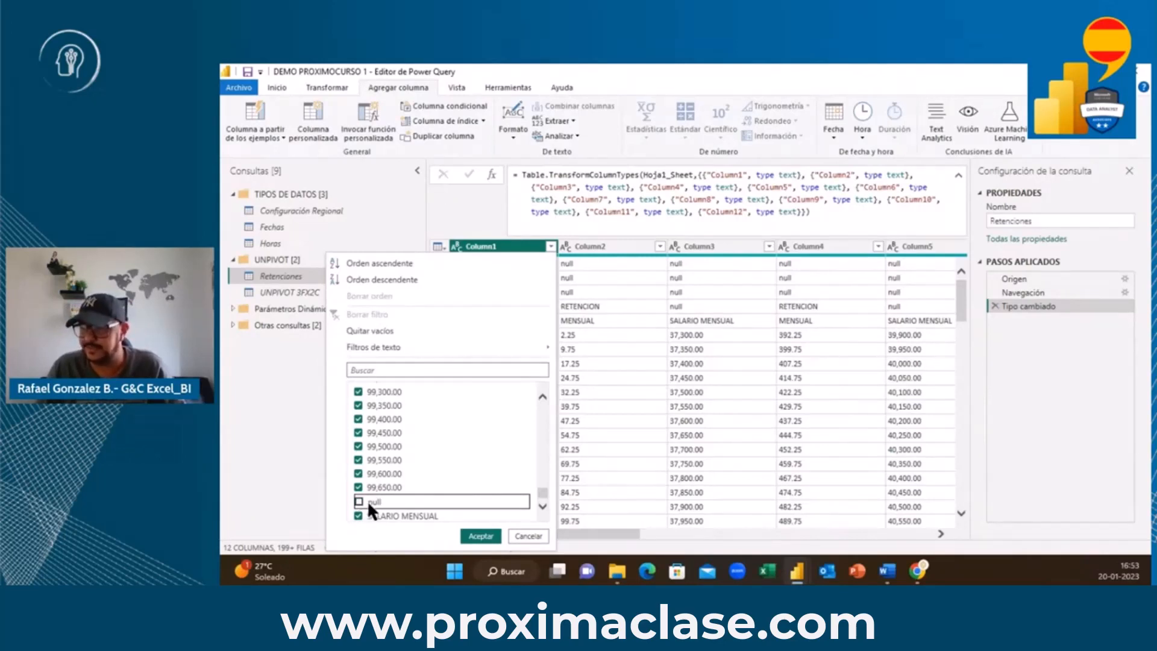
{"action": "left_click", "coordinate": [358, 514]}
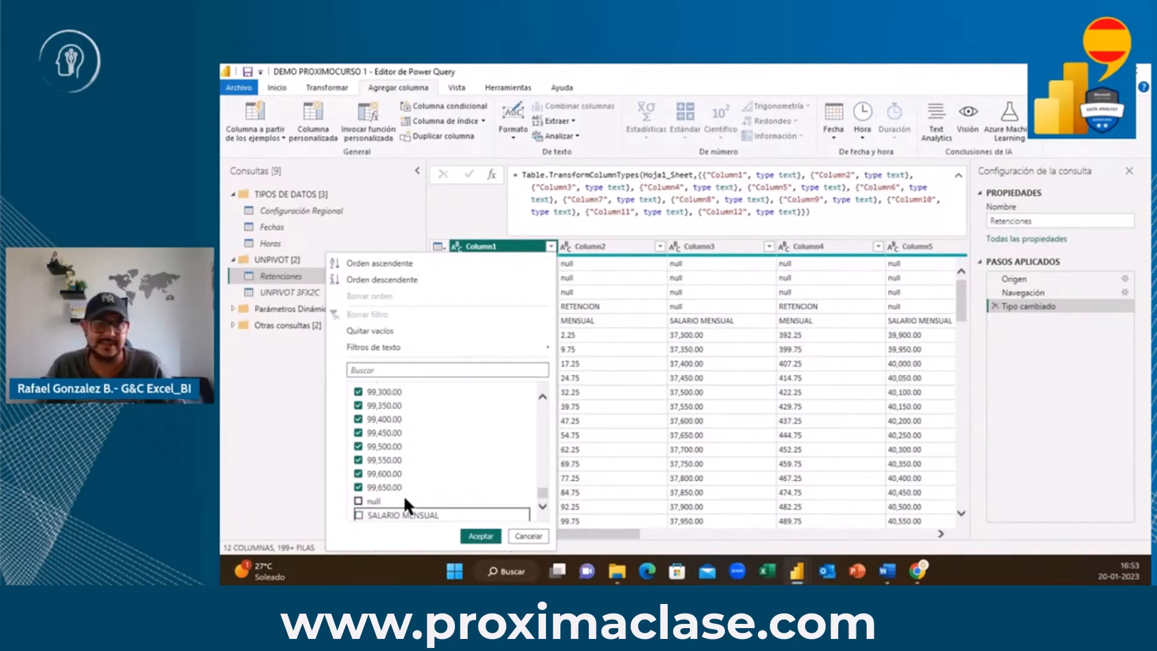
{"action": "left_click", "coordinate": [481, 536]}
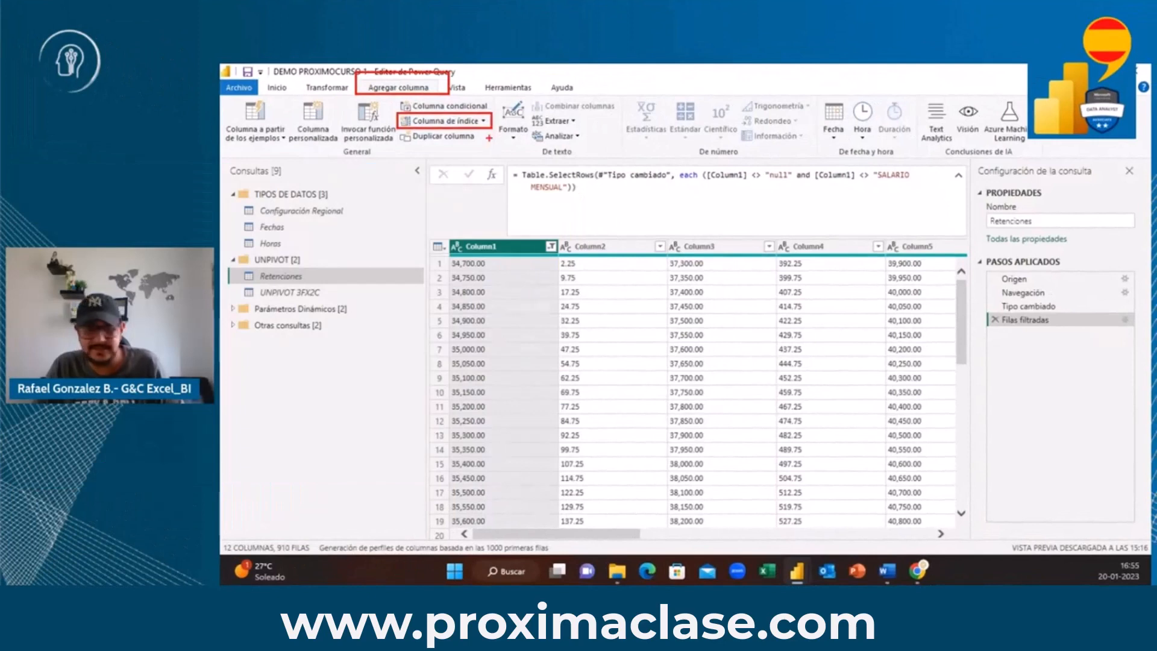
Step: Add an index column starting from 1 and unpivot all the other columns against it
{"action": "left_click", "coordinate": [483, 121]}
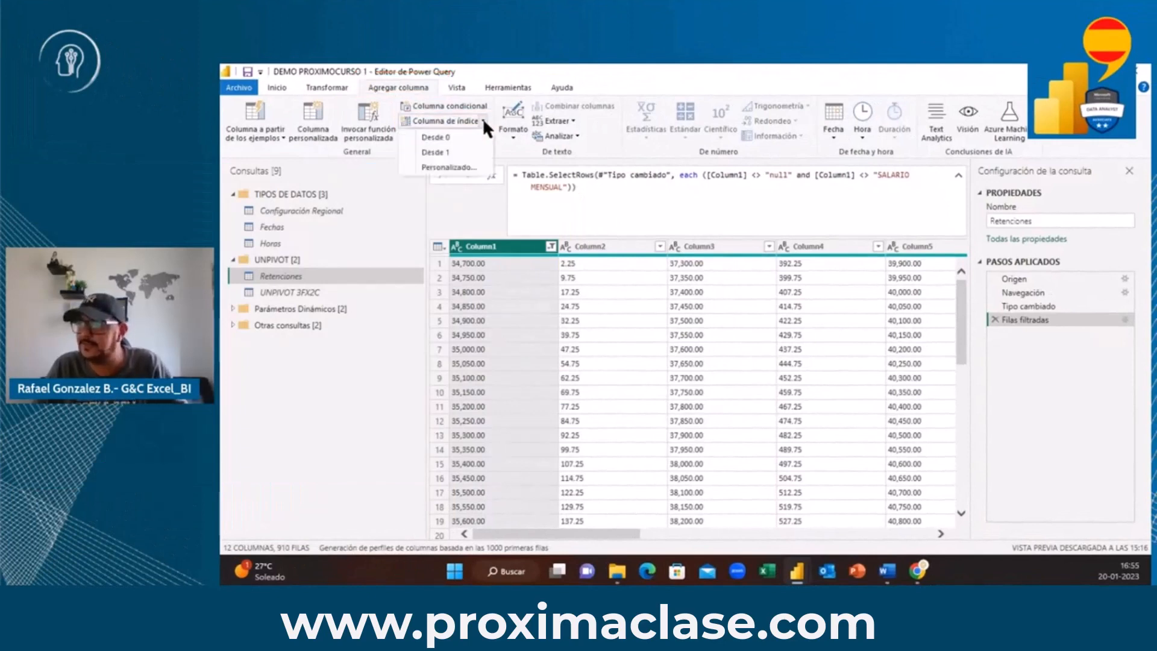
{"action": "left_click", "coordinate": [459, 147]}
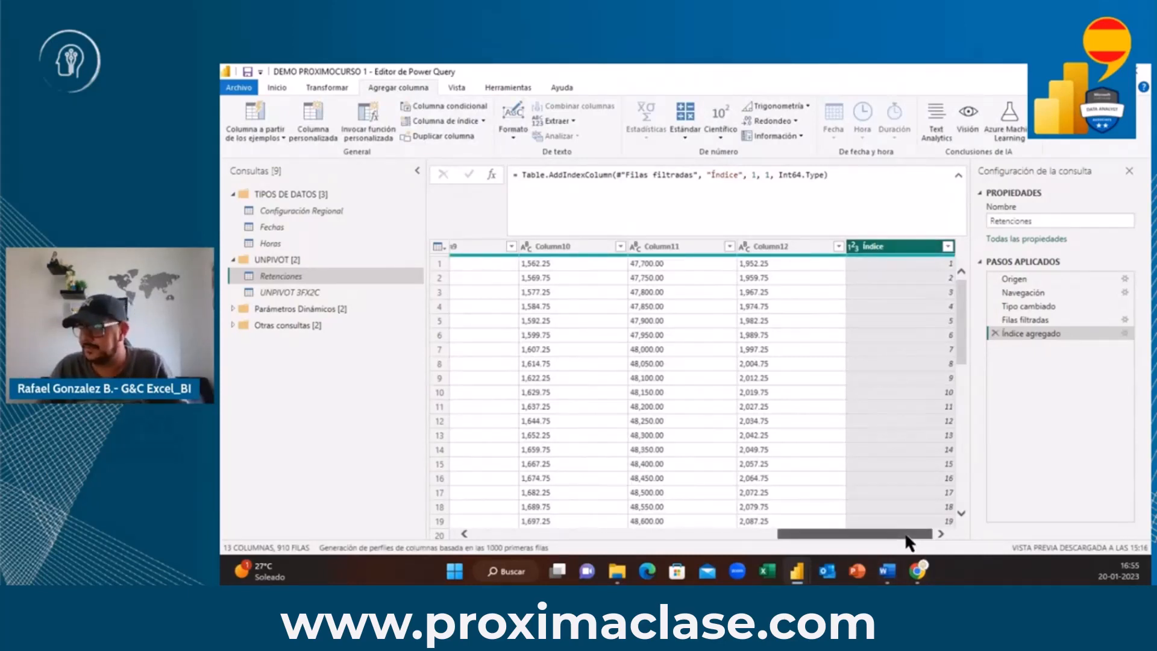
{"action": "left_click_drag", "start_coordinate": [905, 531], "coordinate": [938, 530]}
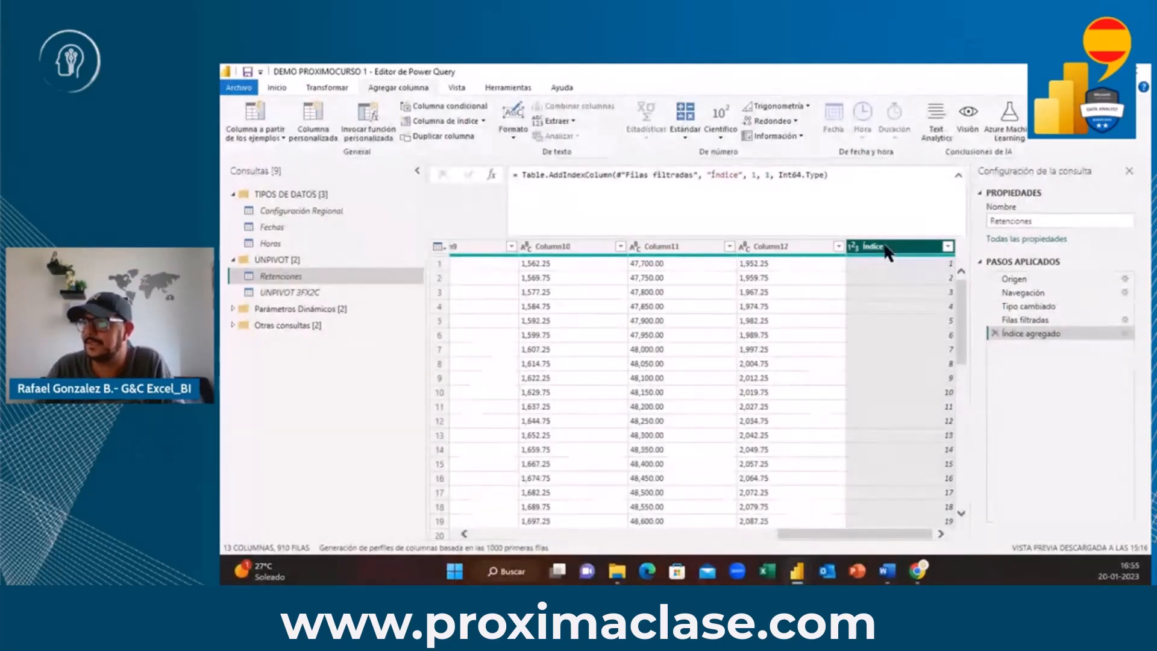
{"action": "right_click", "coordinate": [886, 251]}
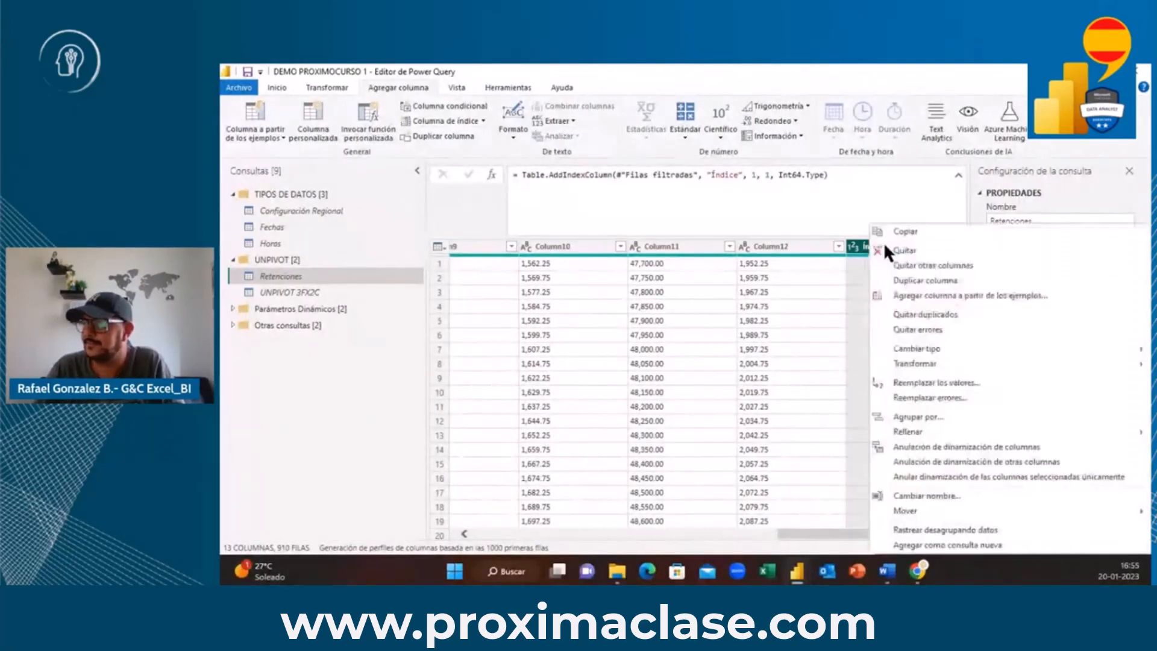
{"action": "left_click", "coordinate": [931, 461]}
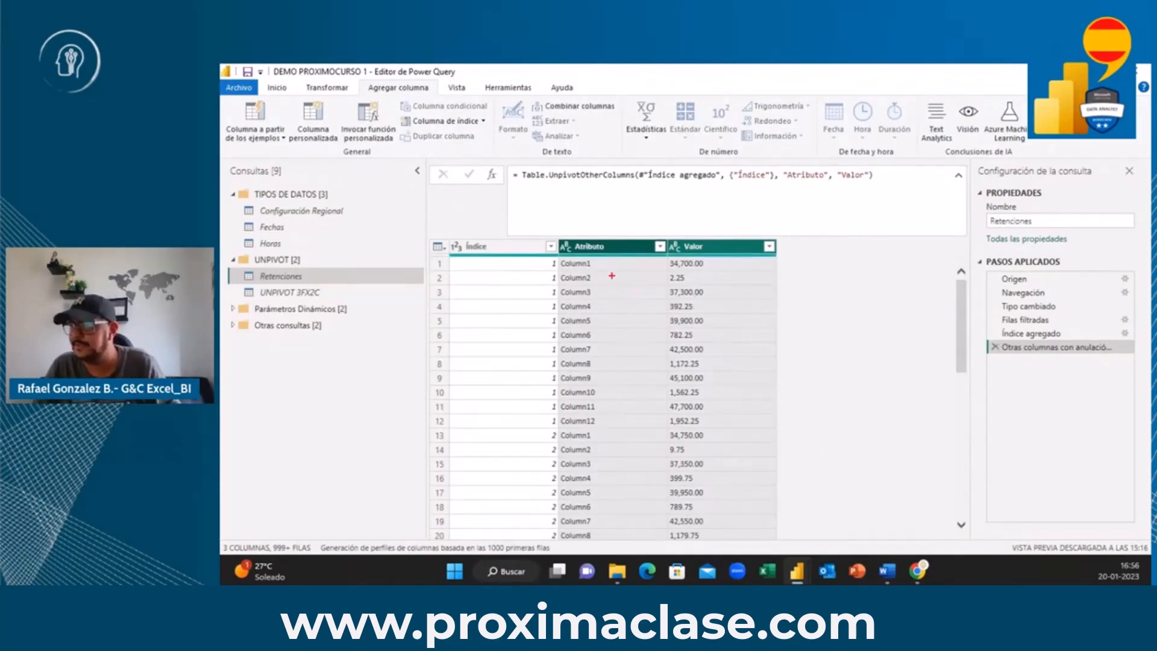
Step: Examine how salary and retention values alternate in the Valor column and how the Atributo column names repeat for each index
{"action": "mouse_move", "coordinate": [665, 257]}
{"action": "left_mouse_down"}
{"action": "mouse_move", "coordinate": [677, 269]}
{"action": "mouse_move", "coordinate": [741, 269]}
{"action": "left_mouse_up"}
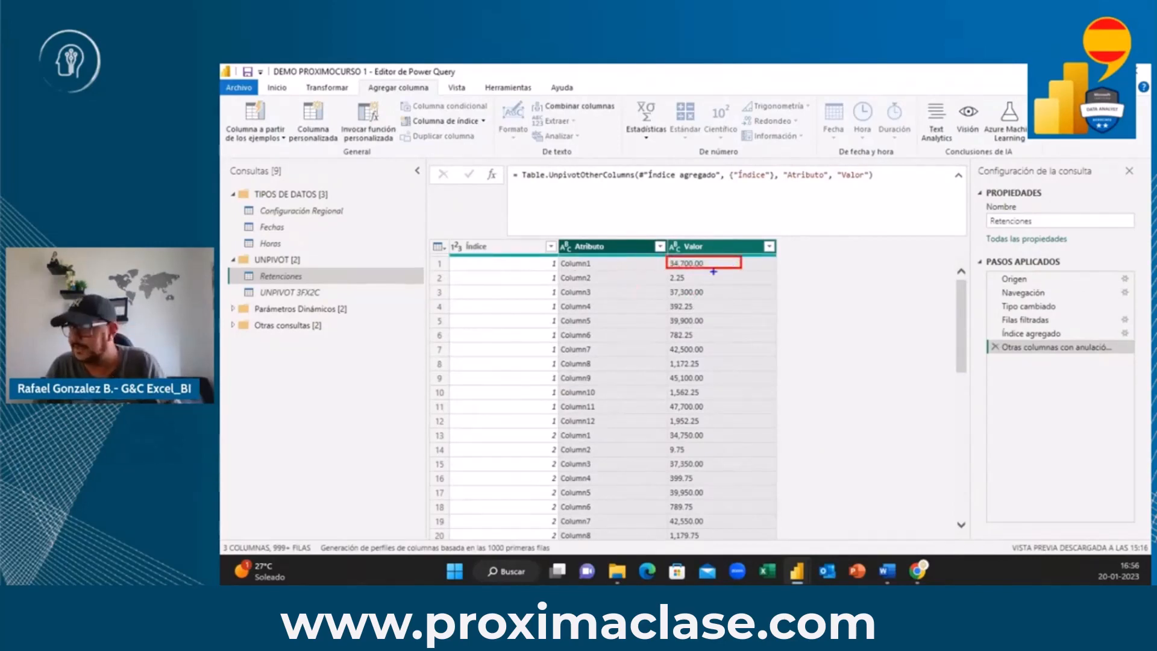
{"action": "left_click_drag", "start_coordinate": [664, 269], "coordinate": [734, 286]}
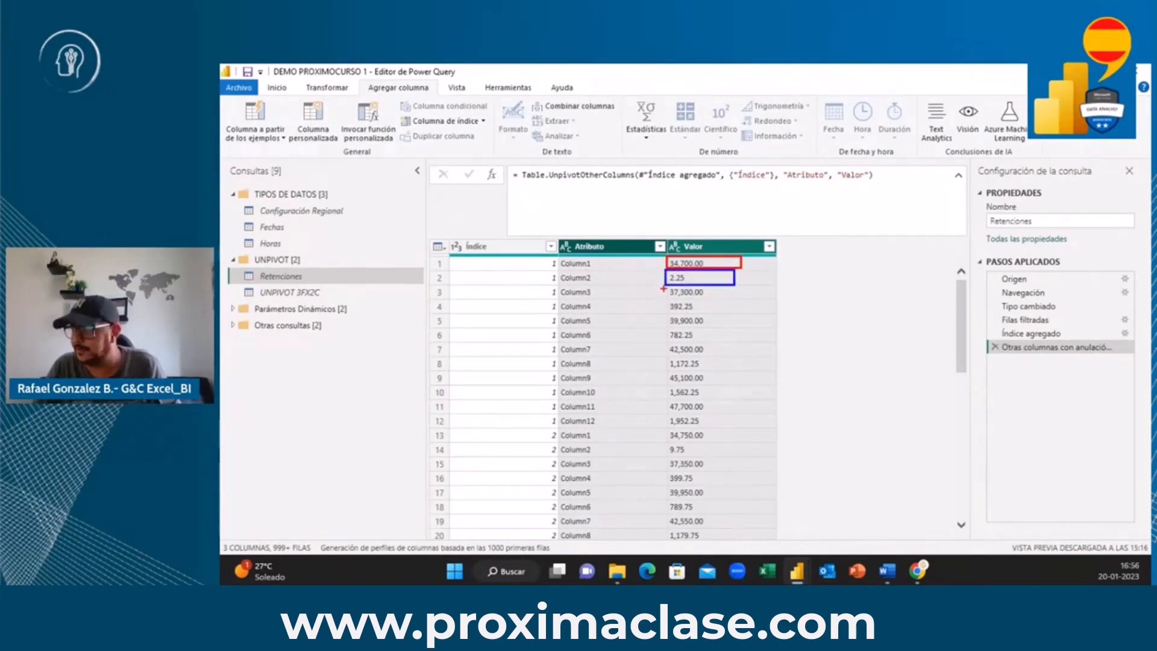
{"action": "left_click_drag", "start_coordinate": [663, 288], "coordinate": [727, 298]}
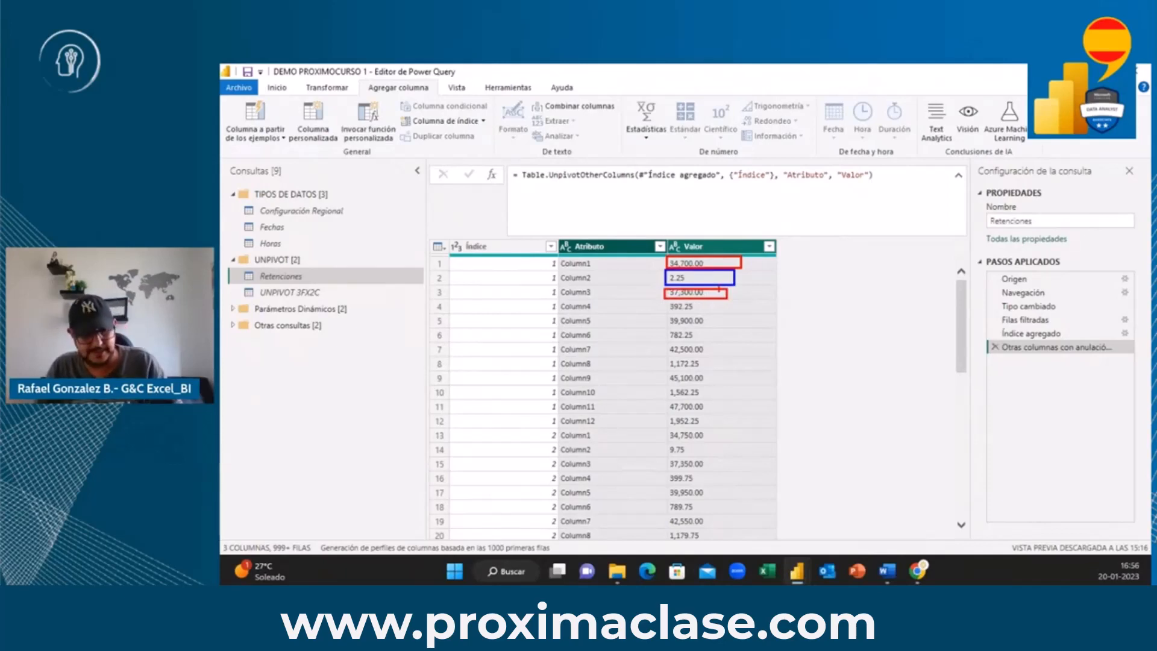
{"action": "mouse_move", "coordinate": [664, 300]}
{"action": "left_mouse_down"}
{"action": "mouse_move", "coordinate": [668, 312]}
{"action": "mouse_move", "coordinate": [722, 313]}
{"action": "left_mouse_up"}
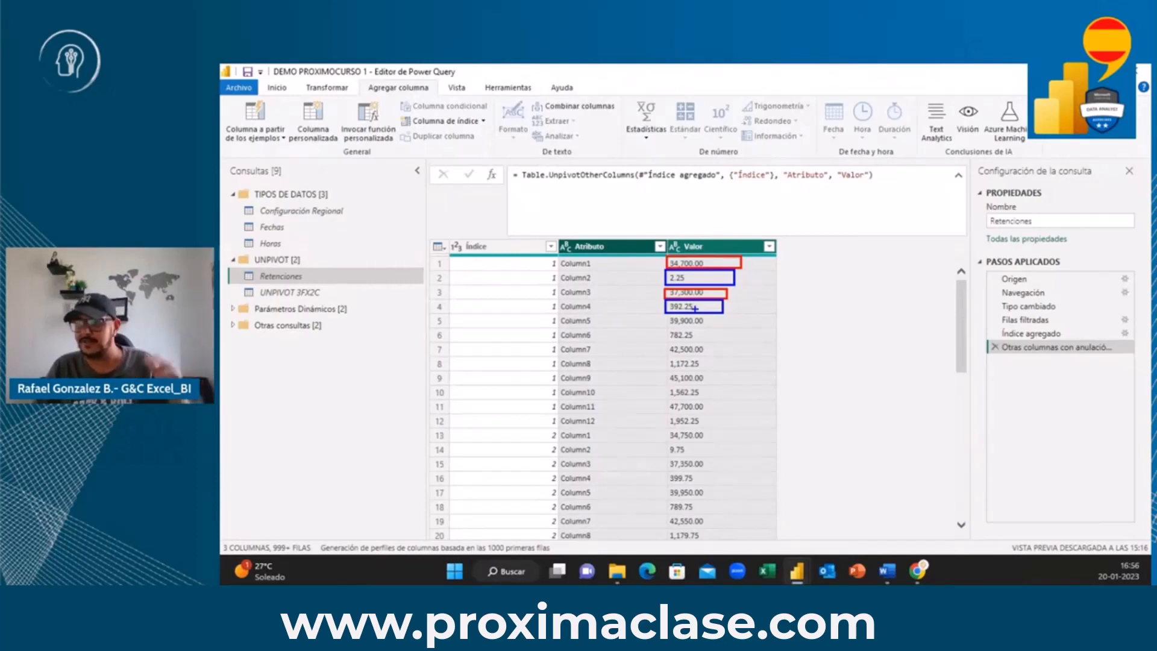
{"action": "key", "text": "Escape"}
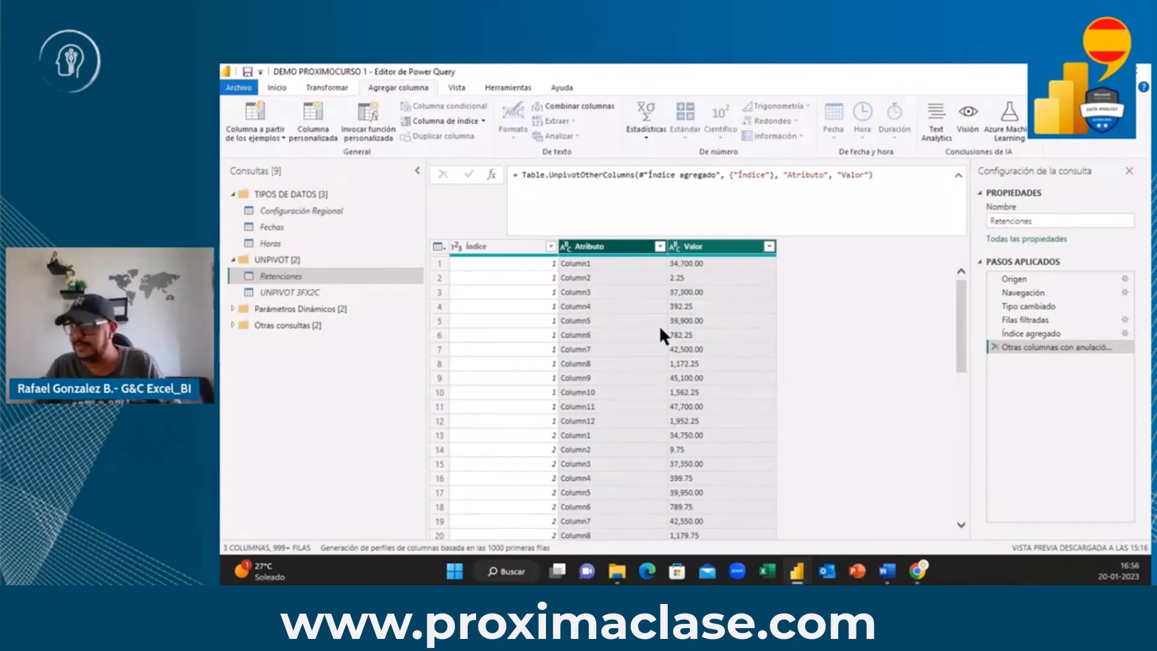
{"action": "key", "text": "ctrl+2"}
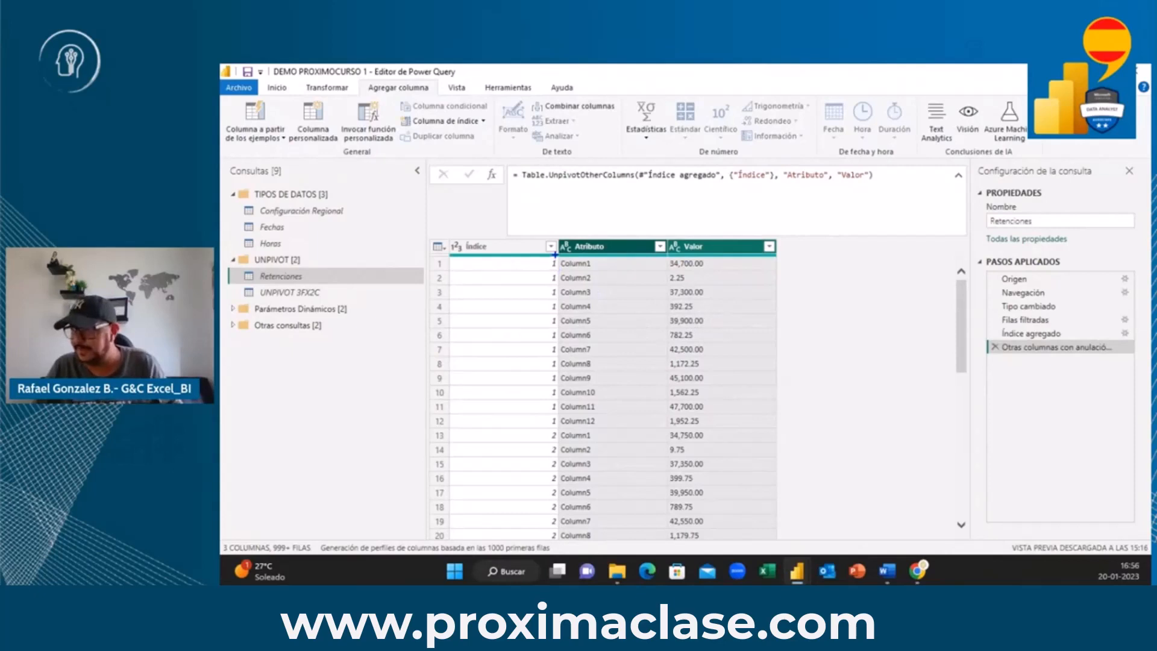
{"action": "mouse_move", "coordinate": [555, 255]}
{"action": "left_mouse_down"}
{"action": "mouse_move", "coordinate": [633, 325]}
{"action": "mouse_move", "coordinate": [651, 424]}
{"action": "left_mouse_up"}
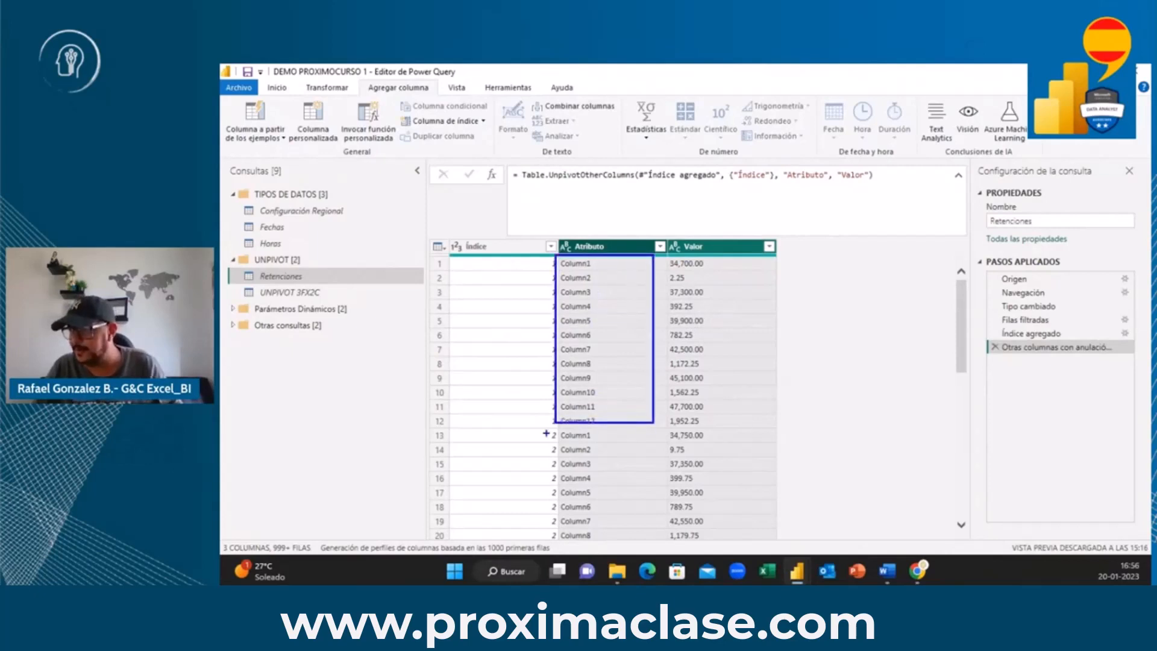
{"action": "left_click_drag", "start_coordinate": [553, 430], "coordinate": [634, 538]}
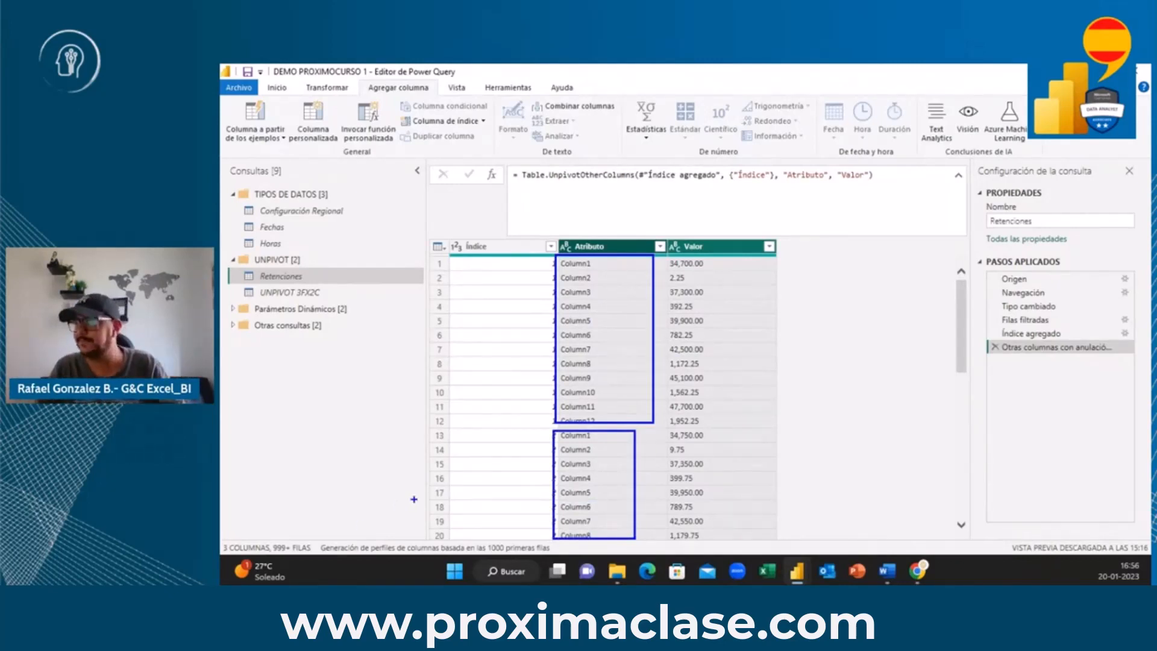
{"action": "key", "text": "Escape"}
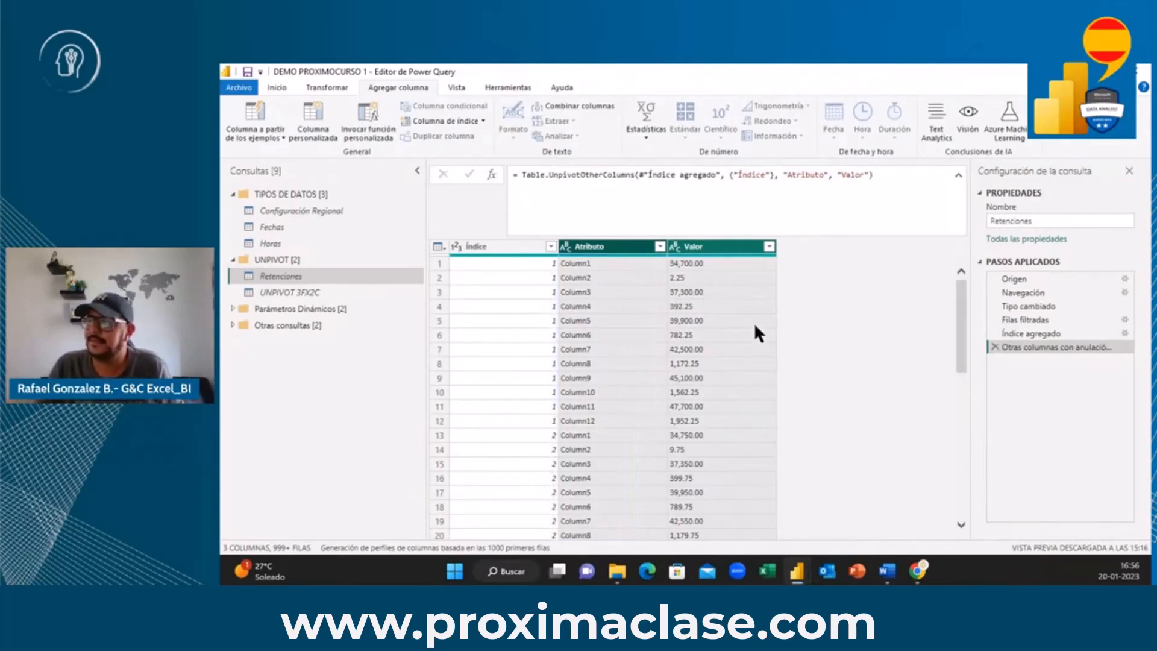
Step: Try adding a column with the text after the delimiter Column from Atributo, and delete that applied step
{"action": "left_click", "coordinate": [602, 249]}
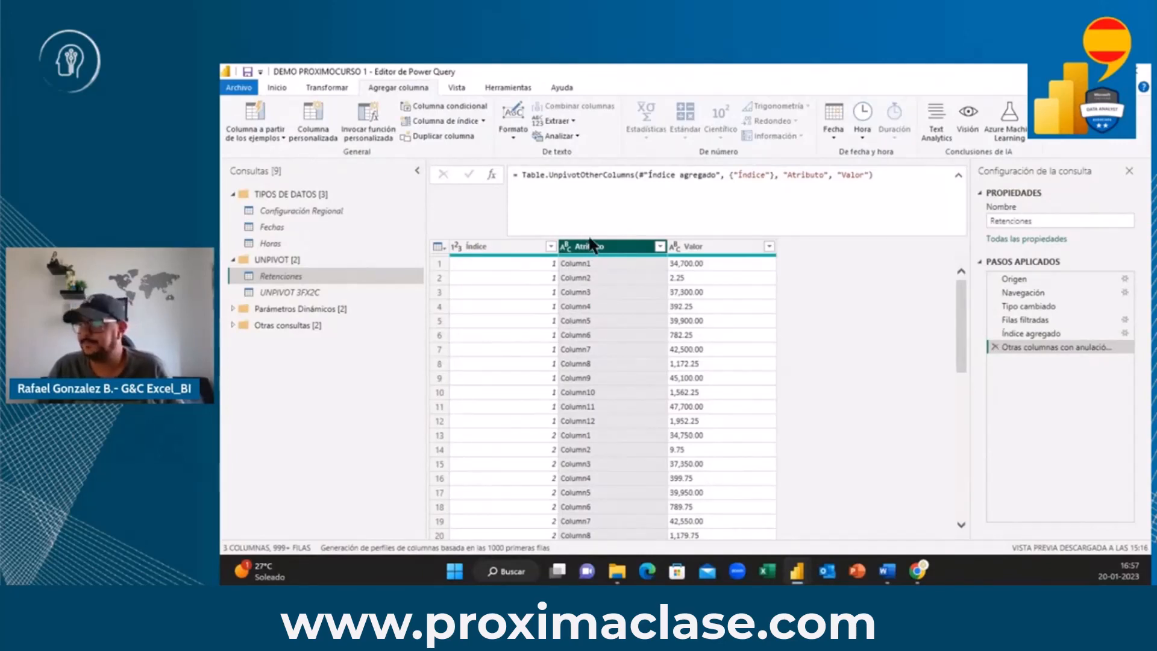
{"action": "left_click", "coordinate": [570, 121]}
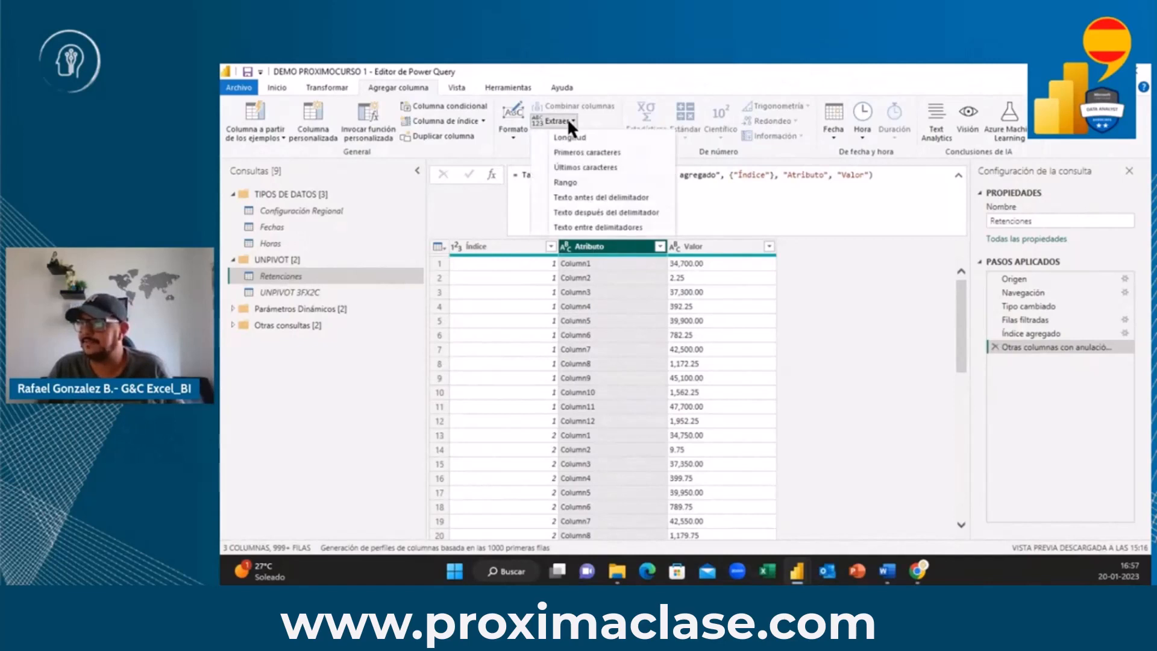
{"action": "left_click", "coordinate": [581, 210]}
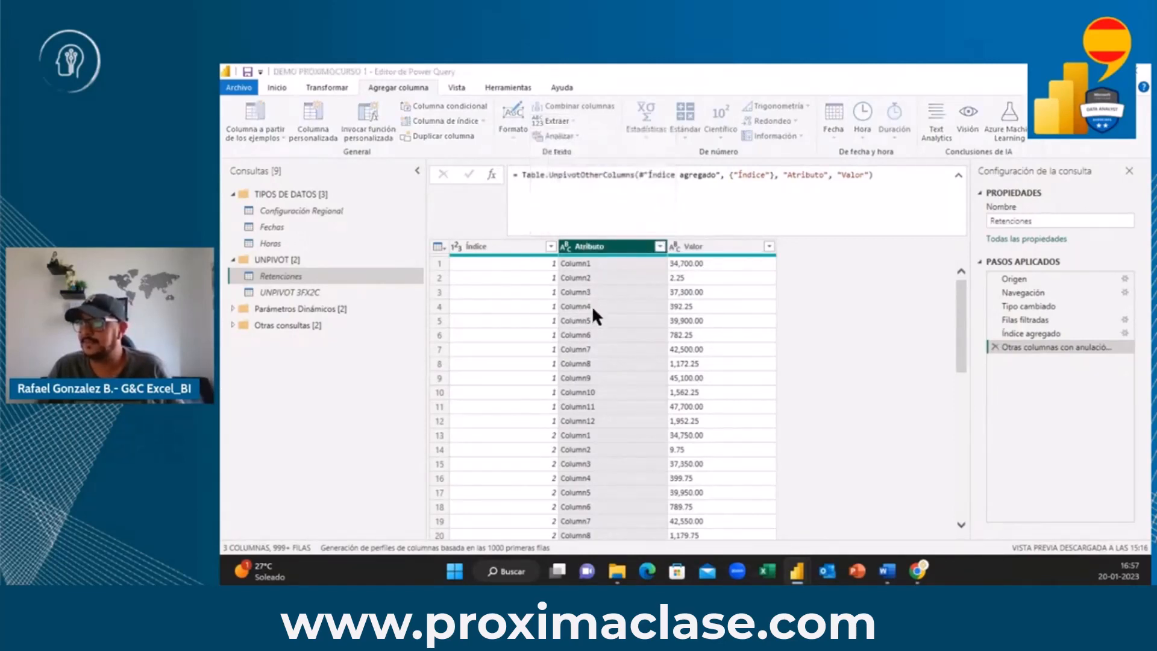
{"action": "type", "text": "C"}
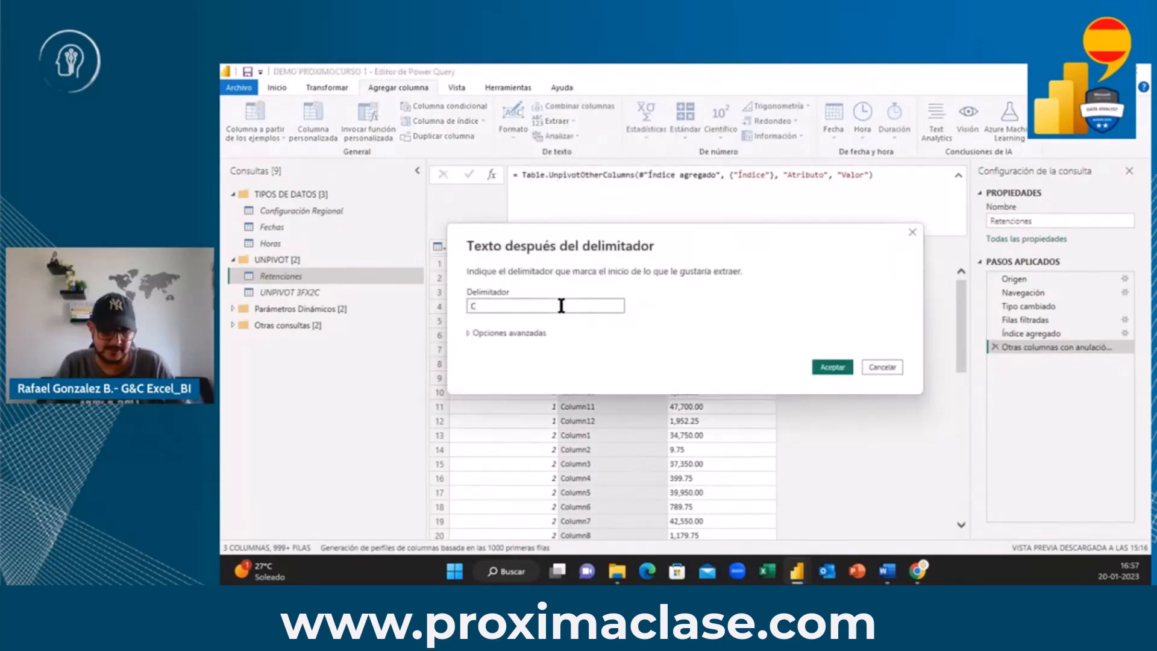
{"action": "type", "text": "olumn"}
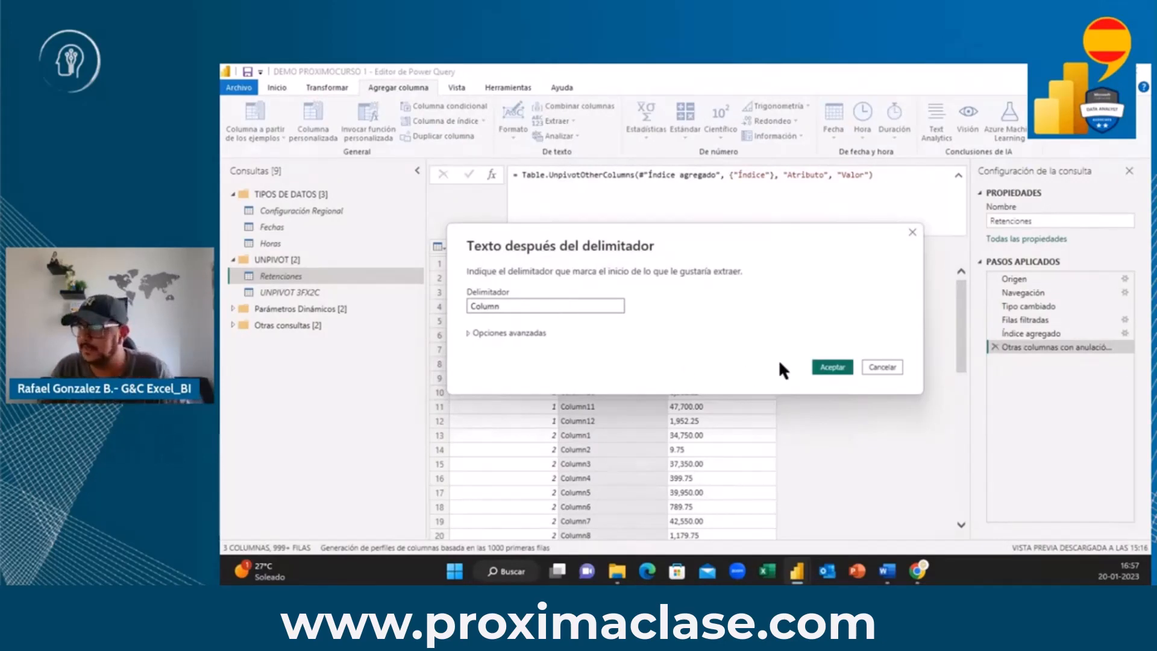
{"action": "left_click", "coordinate": [820, 367]}
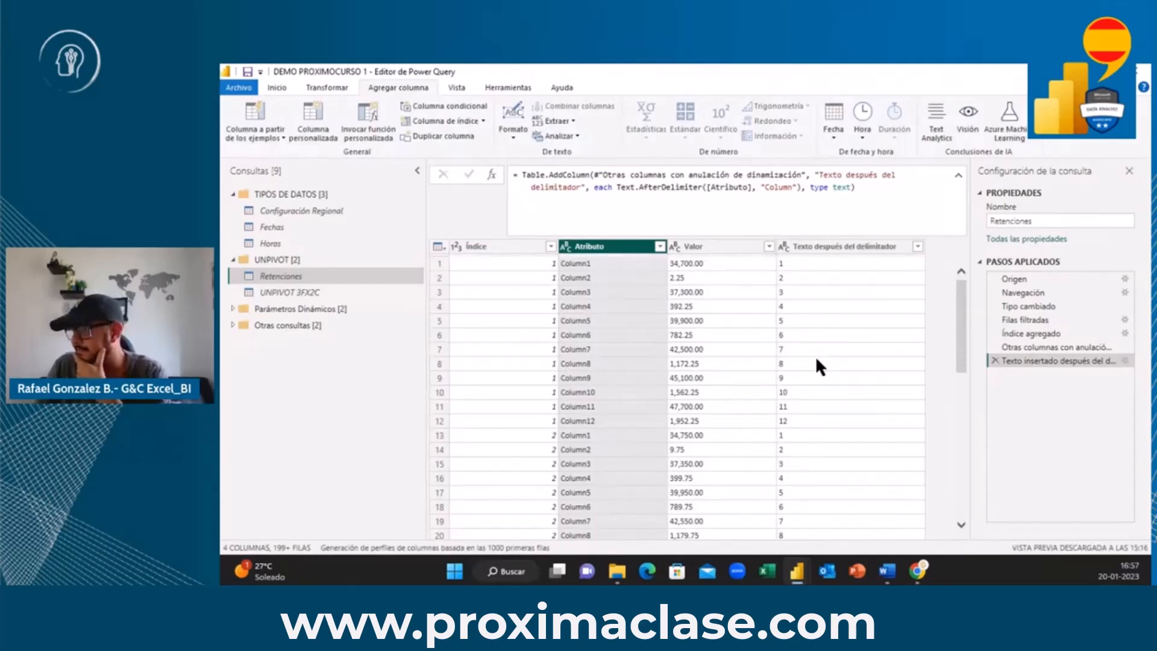
{"action": "left_click", "coordinate": [994, 361]}
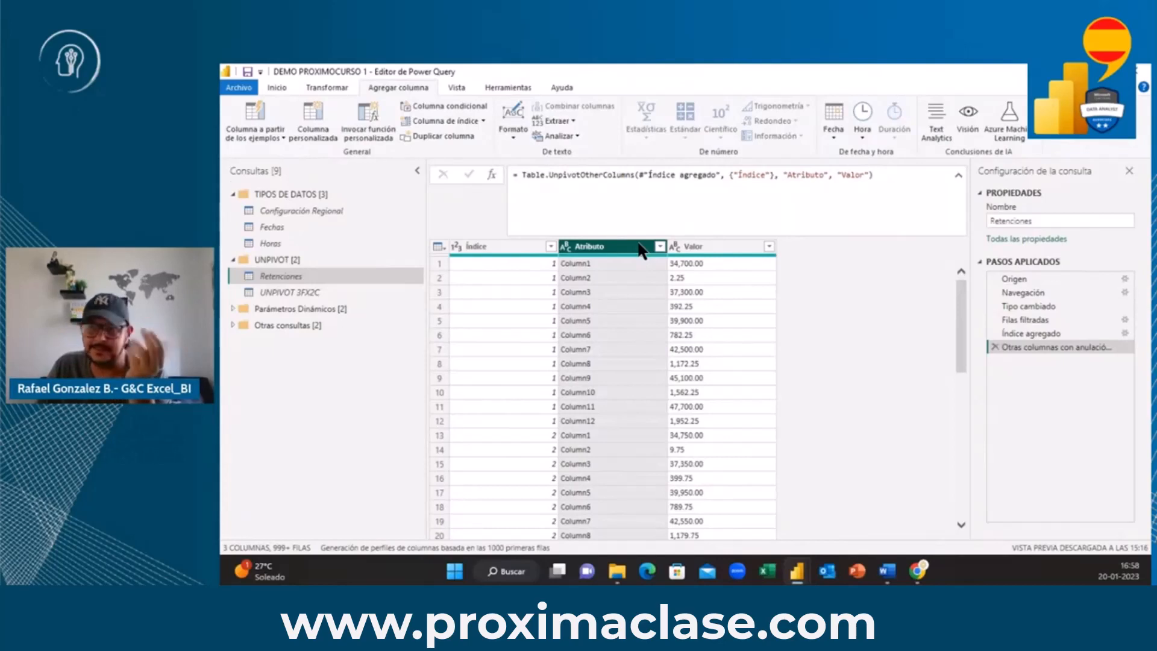
Step: Transform the Atributo column in place to keep only the text after the delimiter Column
{"action": "left_click", "coordinate": [337, 86]}
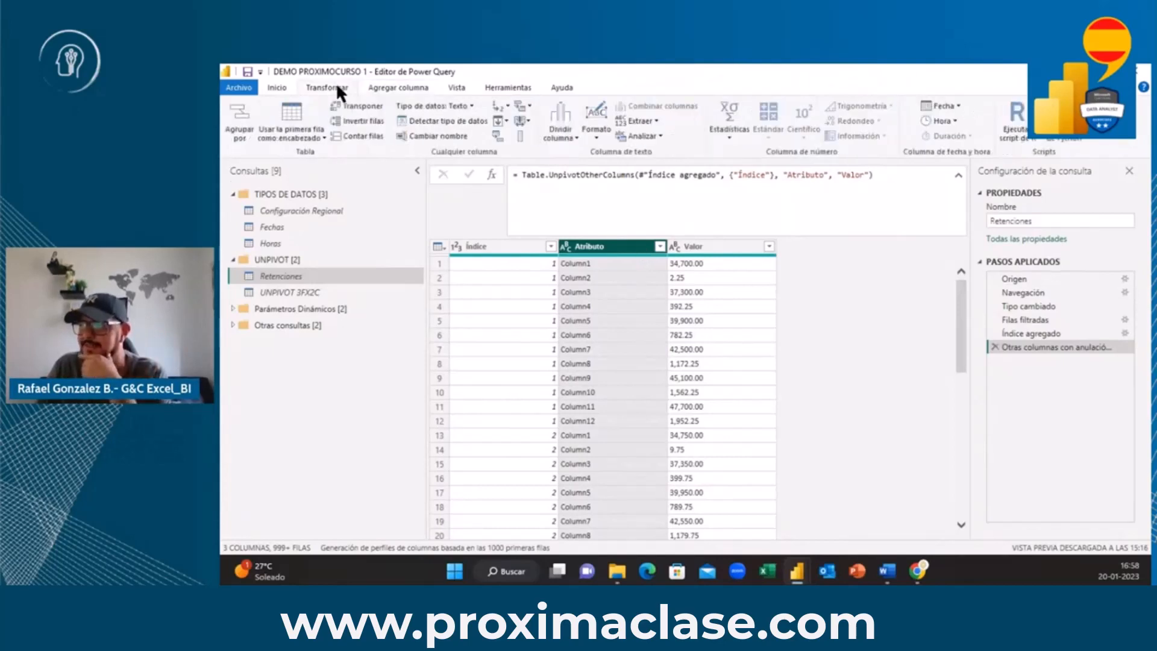
{"action": "left_click", "coordinate": [650, 120]}
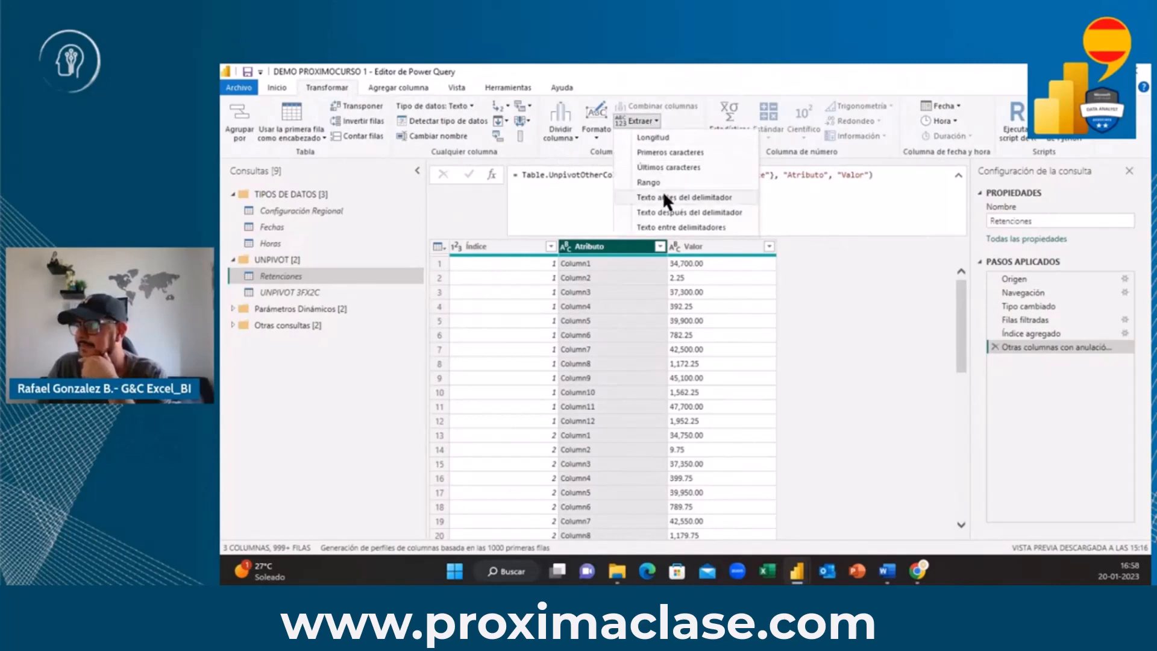
{"action": "left_click", "coordinate": [605, 303]}
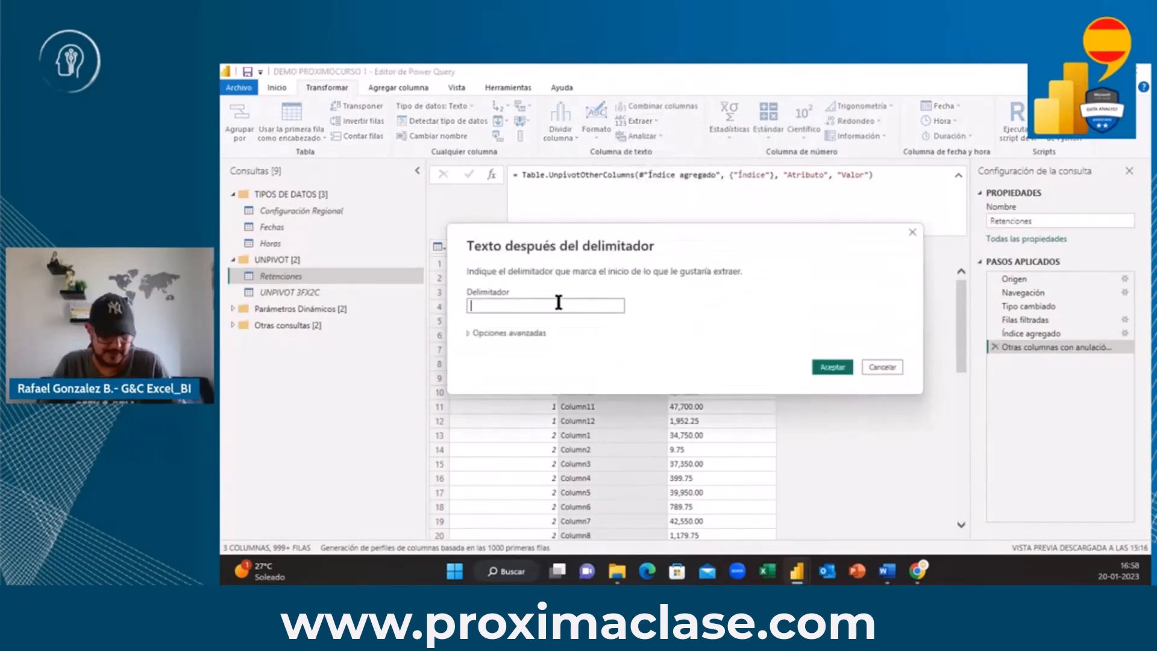
{"action": "type", "text": "Column"}
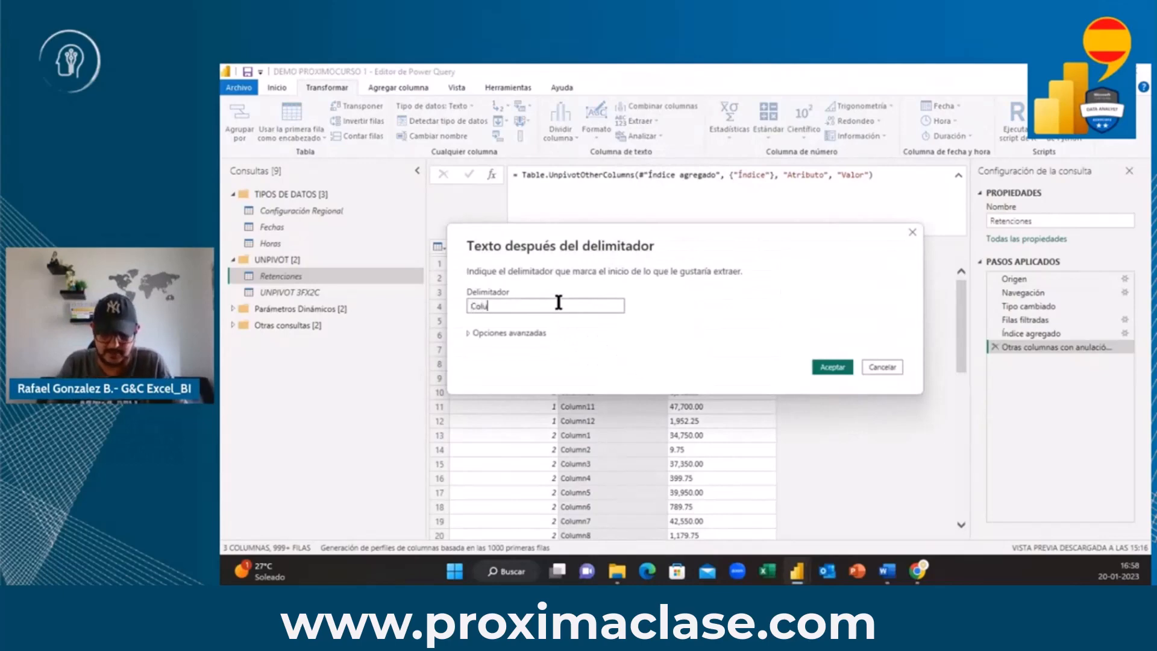
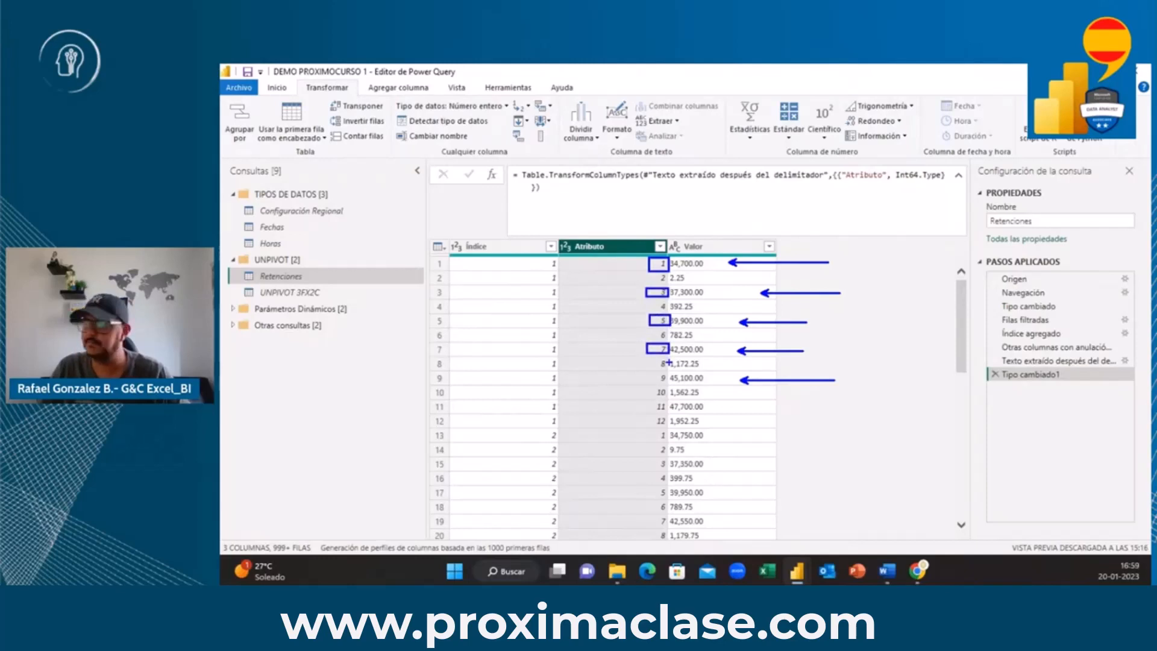
Step: Examine how the odd and even Atributo numbers correspond to the salary and retention values in Valor
{"action": "key", "text": "r"}
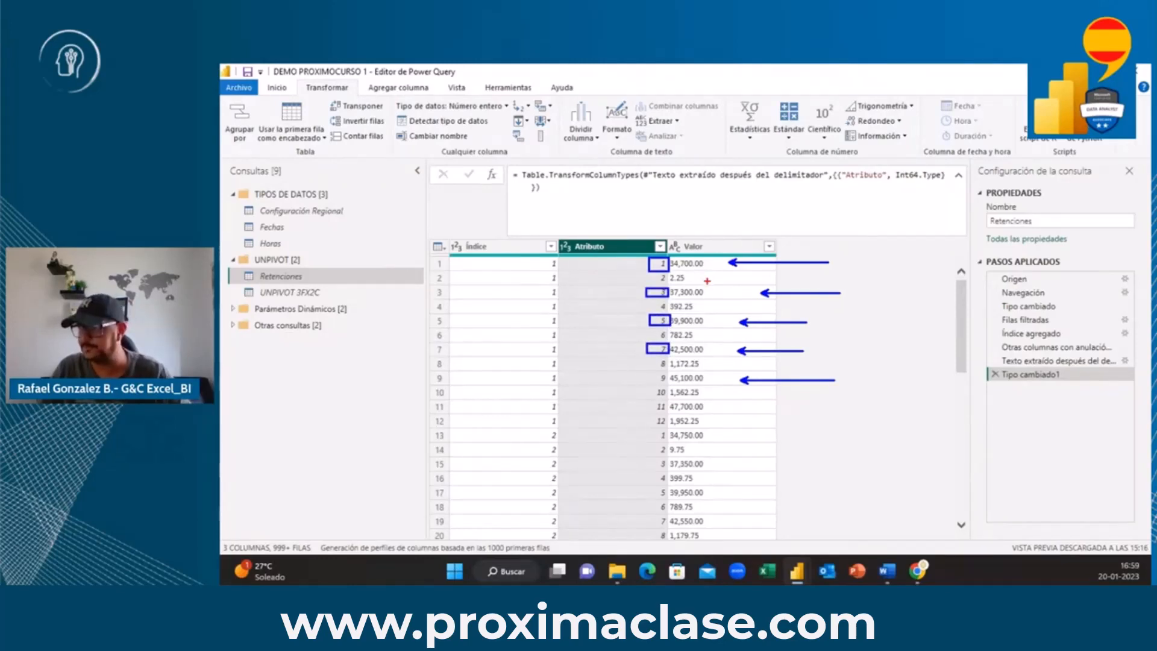
{"action": "mouse_move", "coordinate": [707, 280]}
{"action": "left_mouse_down"}
{"action": "mouse_move", "coordinate": [766, 281]}
{"action": "mouse_move", "coordinate": [771, 303]}
{"action": "mouse_move", "coordinate": [789, 300]}
{"action": "left_mouse_up"}
{"action": "left_click_drag", "start_coordinate": [723, 338], "coordinate": [771, 327]}
{"action": "mouse_move", "coordinate": [652, 273]}
{"action": "left_mouse_down"}
{"action": "mouse_move", "coordinate": [687, 287]}
{"action": "mouse_move", "coordinate": [653, 335]}
{"action": "mouse_move", "coordinate": [666, 329]}
{"action": "mouse_move", "coordinate": [653, 369]}
{"action": "mouse_move", "coordinate": [665, 359]}
{"action": "left_mouse_up"}
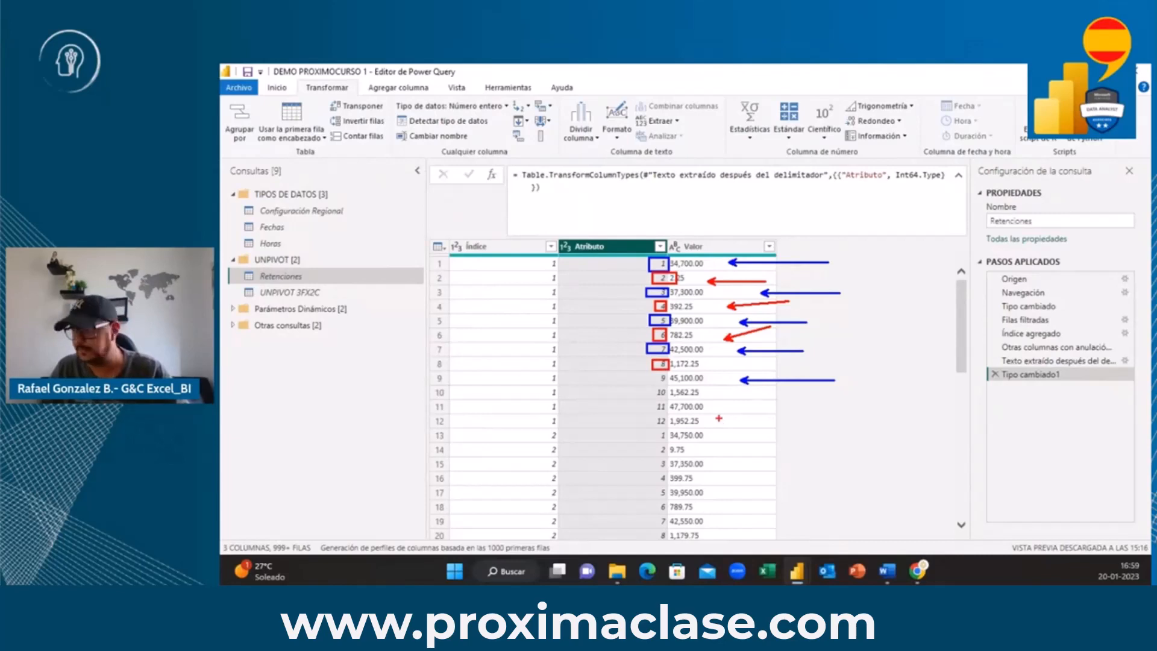
{"action": "key", "text": "Escape"}
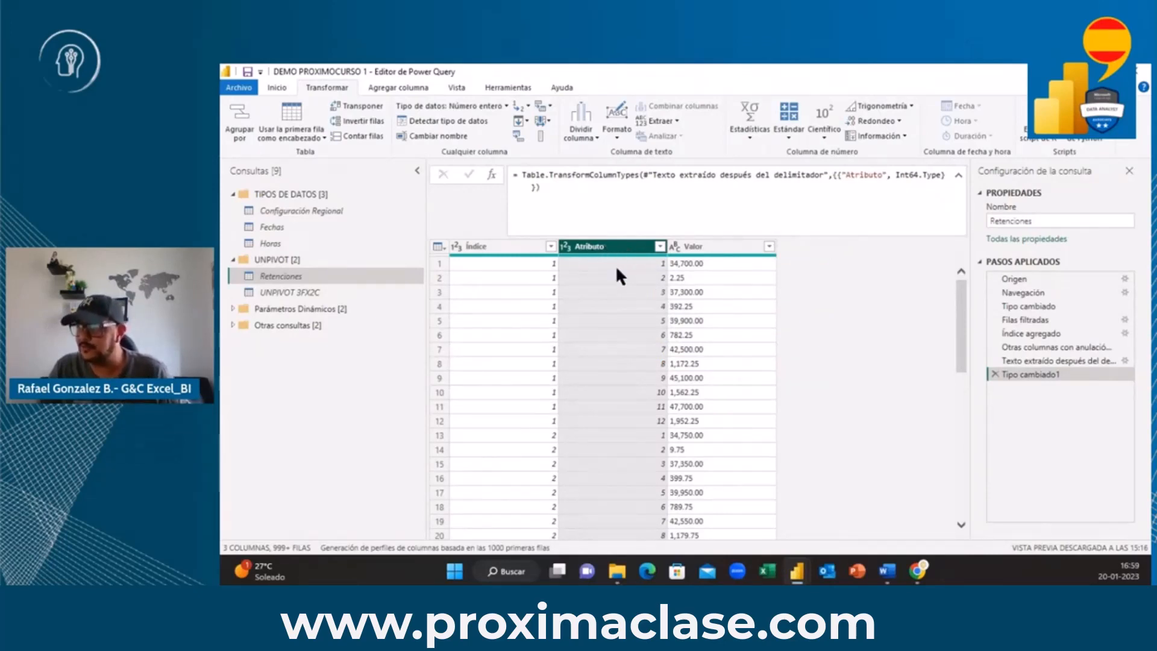
Step: Add an Es par column that tests whether each Atributo number is even
{"action": "left_click", "coordinate": [411, 82]}
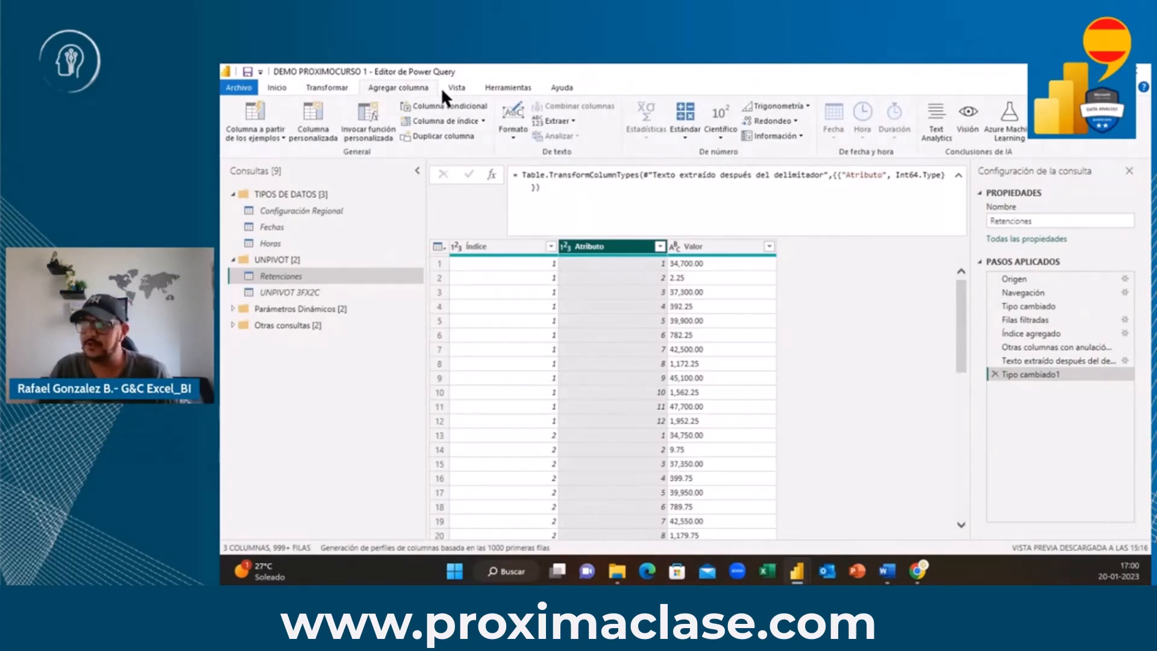
{"action": "left_click", "coordinate": [544, 175]}
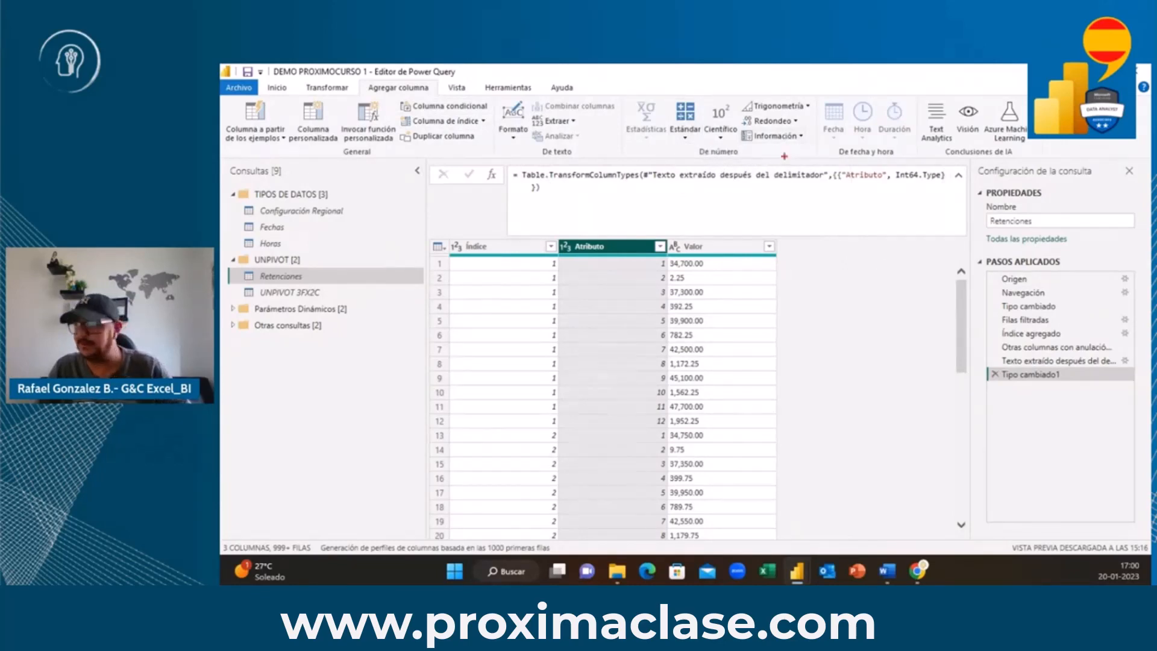
{"action": "left_click_drag", "start_coordinate": [361, 78], "coordinate": [443, 92]}
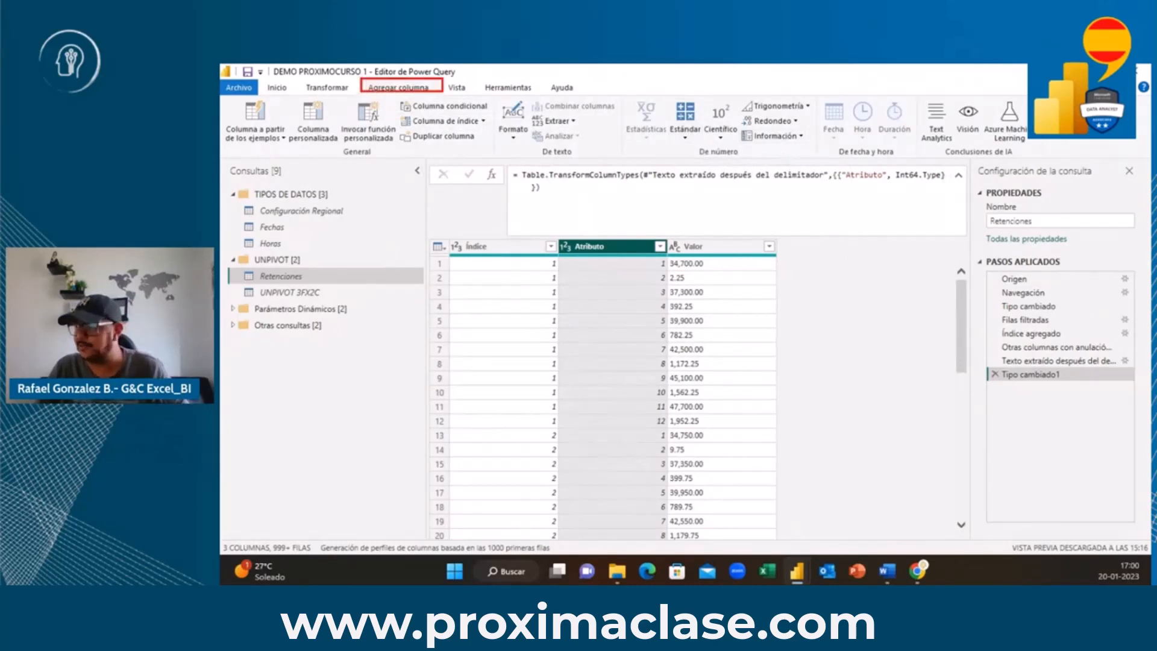
{"action": "left_click_drag", "start_coordinate": [693, 146], "coordinate": [747, 157]}
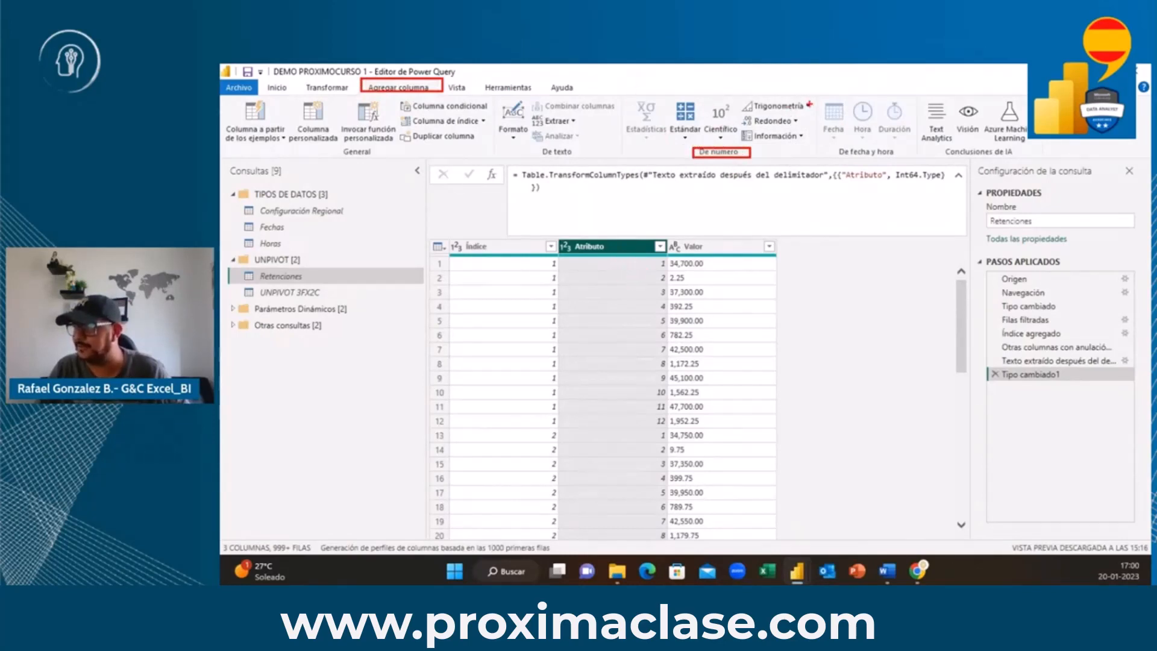
{"action": "mouse_move", "coordinate": [739, 125]}
{"action": "left_mouse_down"}
{"action": "mouse_move", "coordinate": [739, 146]}
{"action": "mouse_move", "coordinate": [779, 151]}
{"action": "mouse_move", "coordinate": [810, 150]}
{"action": "mouse_move", "coordinate": [811, 126]}
{"action": "left_mouse_up"}
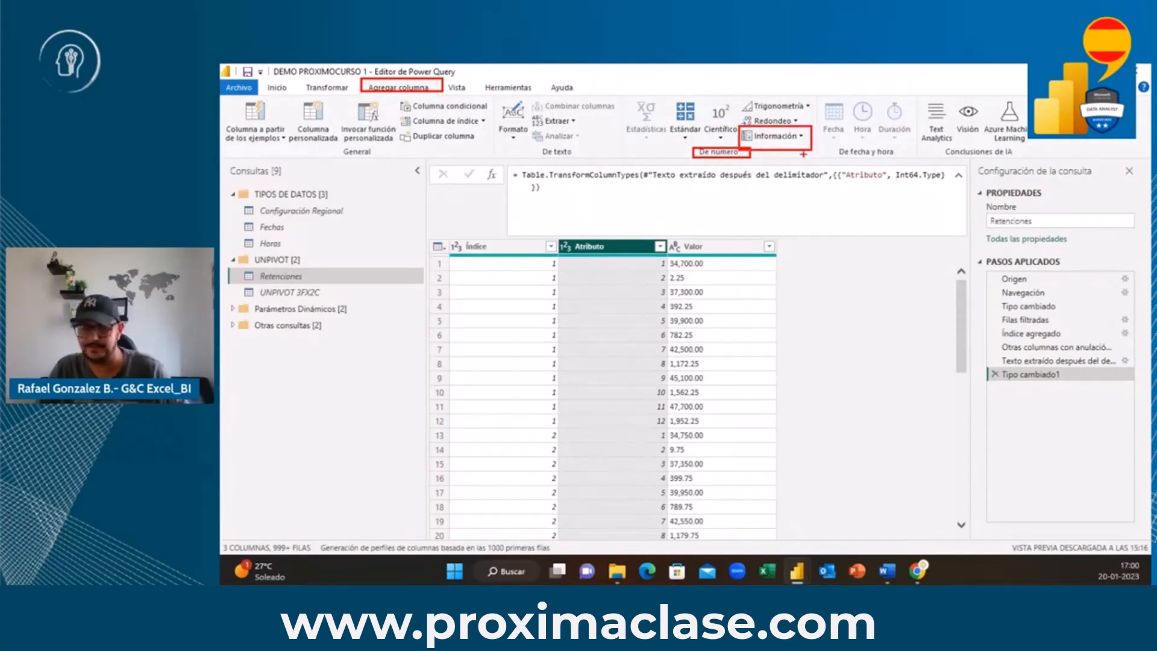
{"action": "key", "text": "Escape"}
{"action": "left_click", "coordinate": [801, 136]}
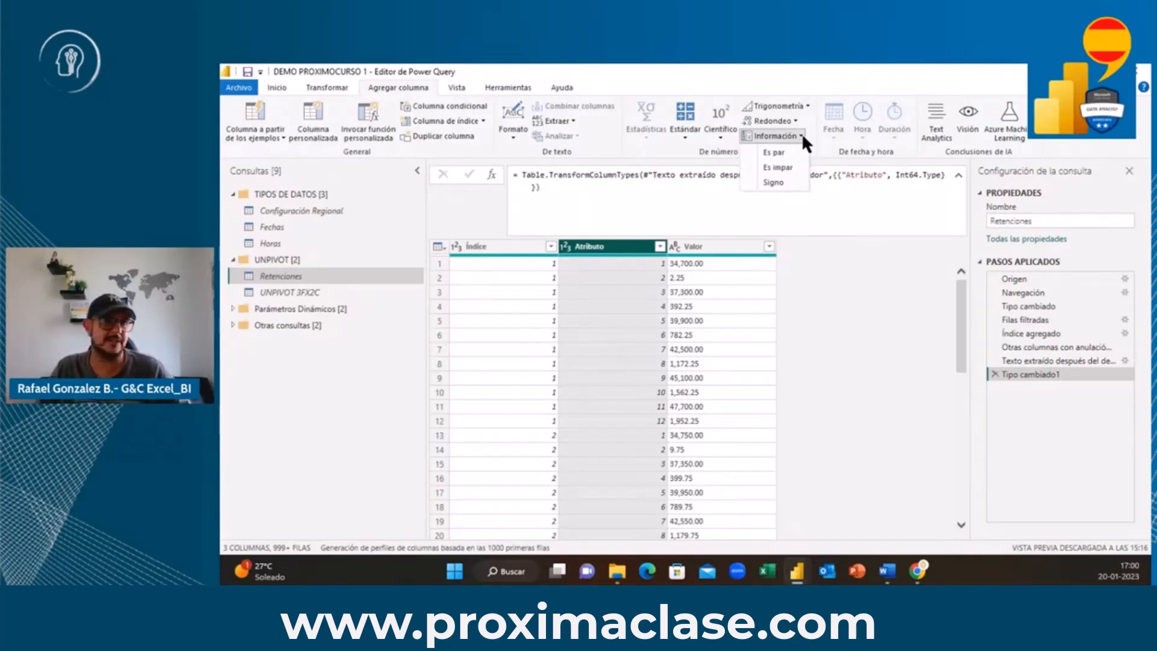
{"action": "left_click", "coordinate": [774, 152]}
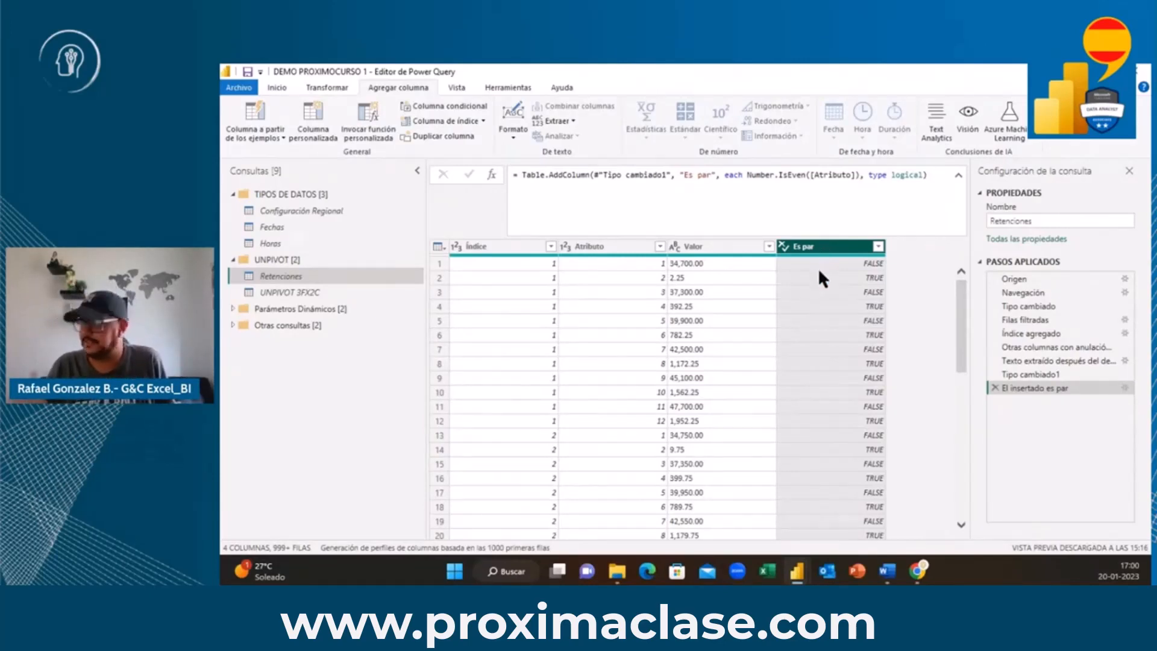
Step: Start a new conditional column and name it Salario Mensual
{"action": "left_click", "coordinate": [463, 104]}
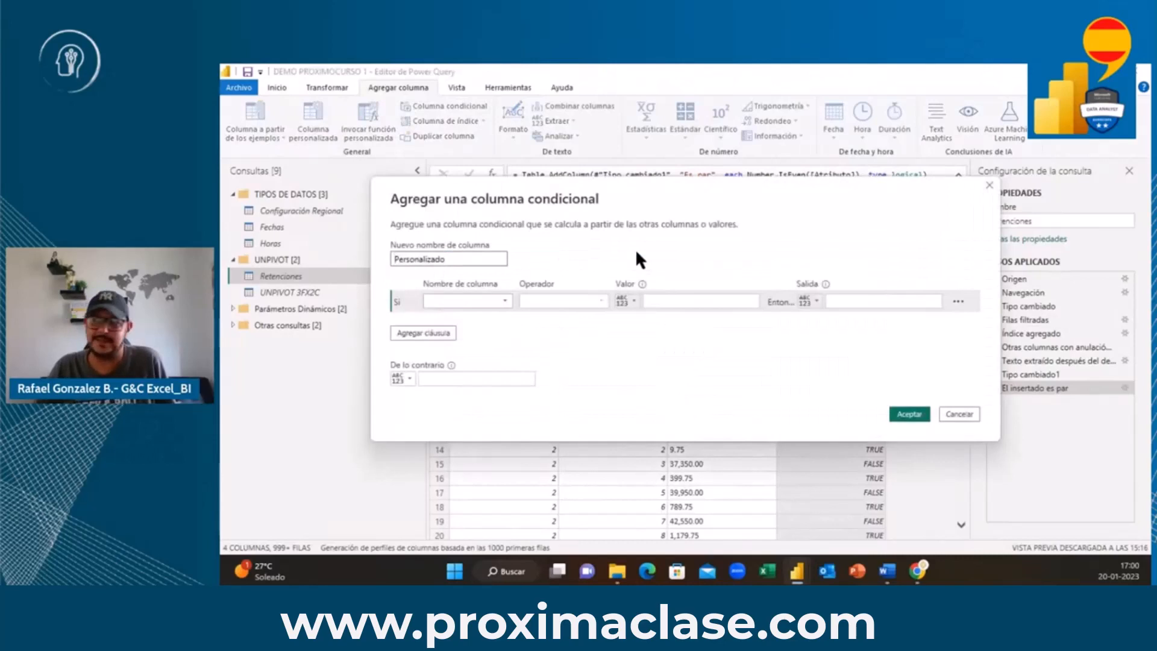
{"action": "left_click_drag", "start_coordinate": [663, 191], "coordinate": [723, 288]}
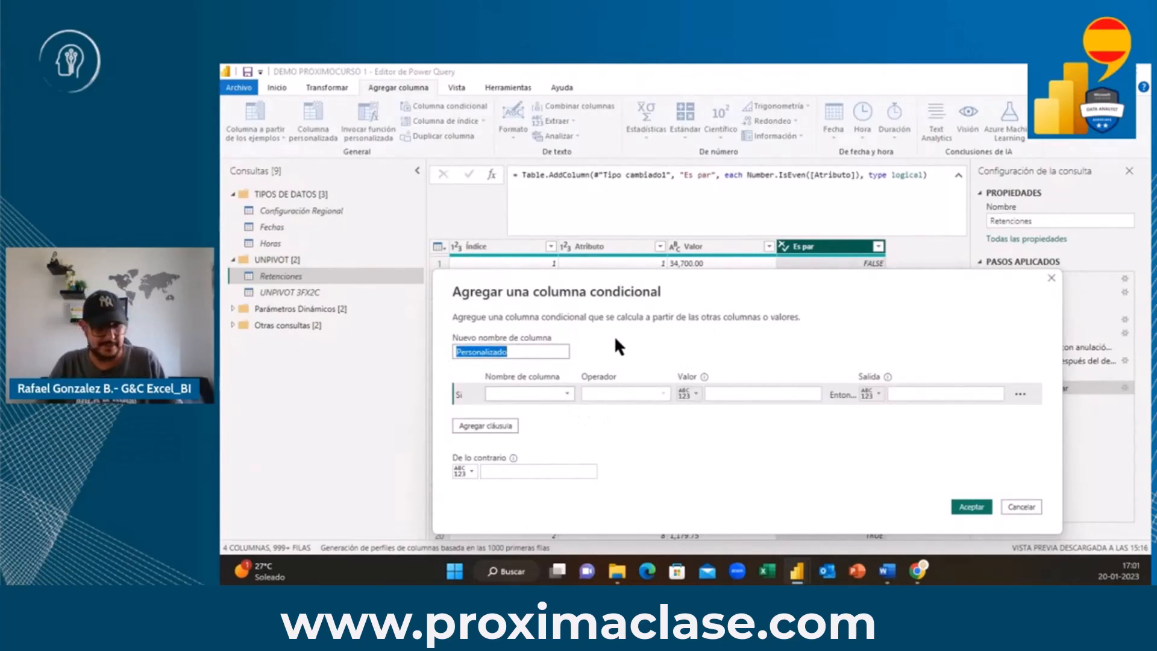
{"action": "type", "text": "Salar"}
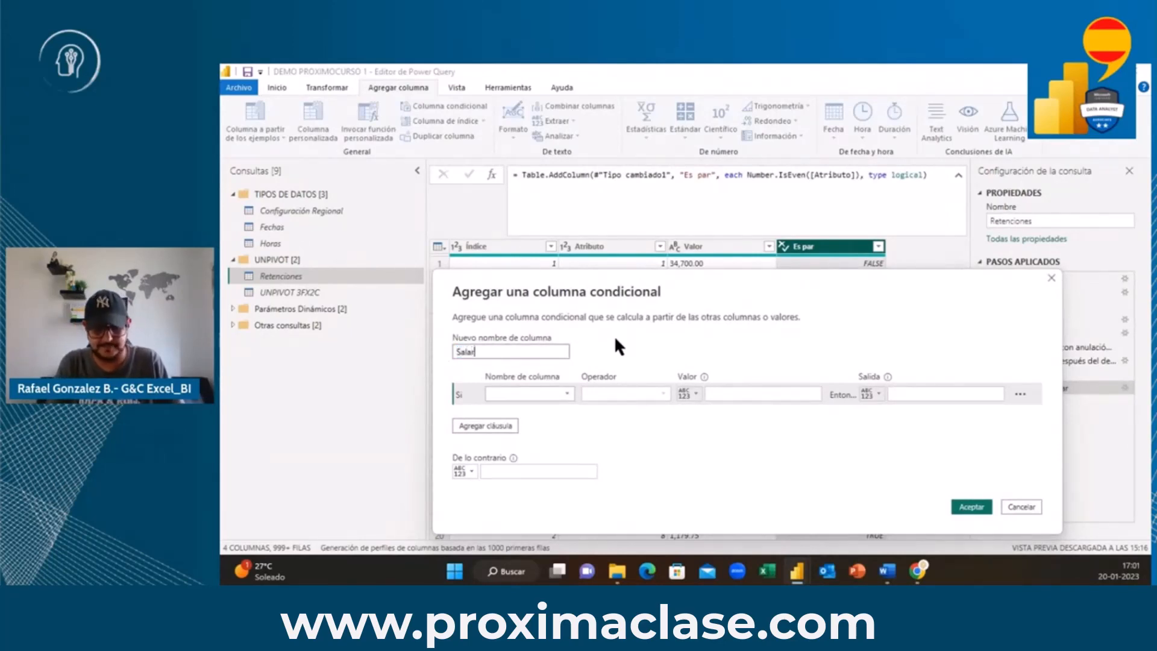
{"action": "type", "text": "io Mencual"}
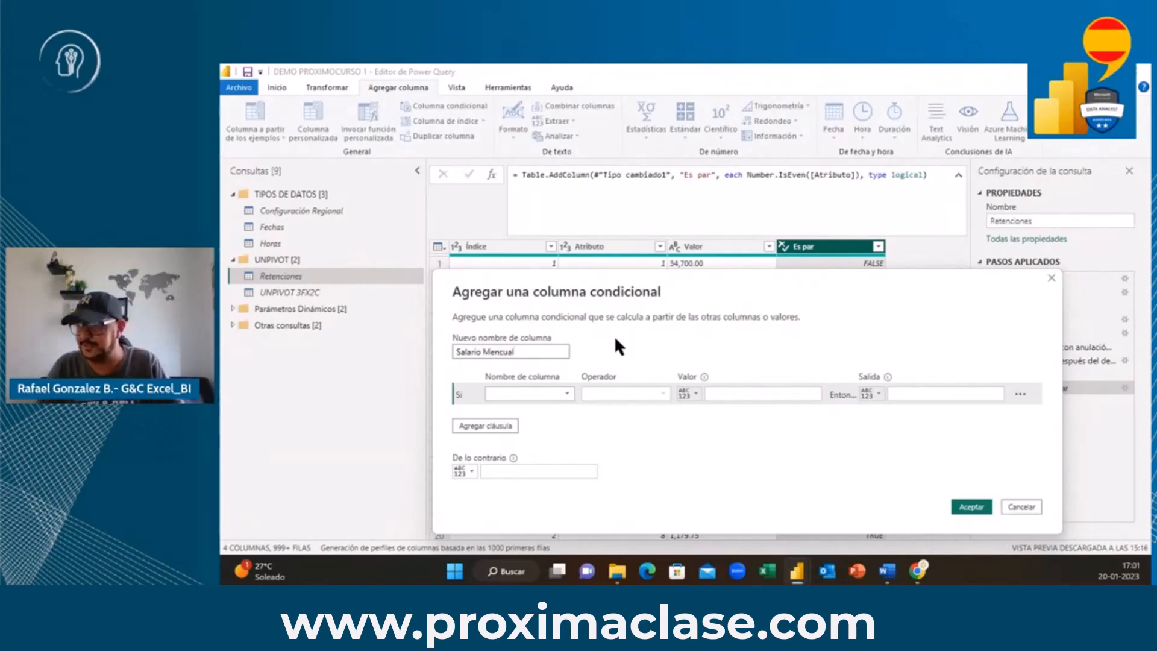
{"action": "key", "text": "BackSpace"}
{"action": "key", "text": "BackSpace"}
{"action": "key", "text": "BackSpace"}
{"action": "key", "text": "BackSpace"}
{"action": "type", "text": "sual"}
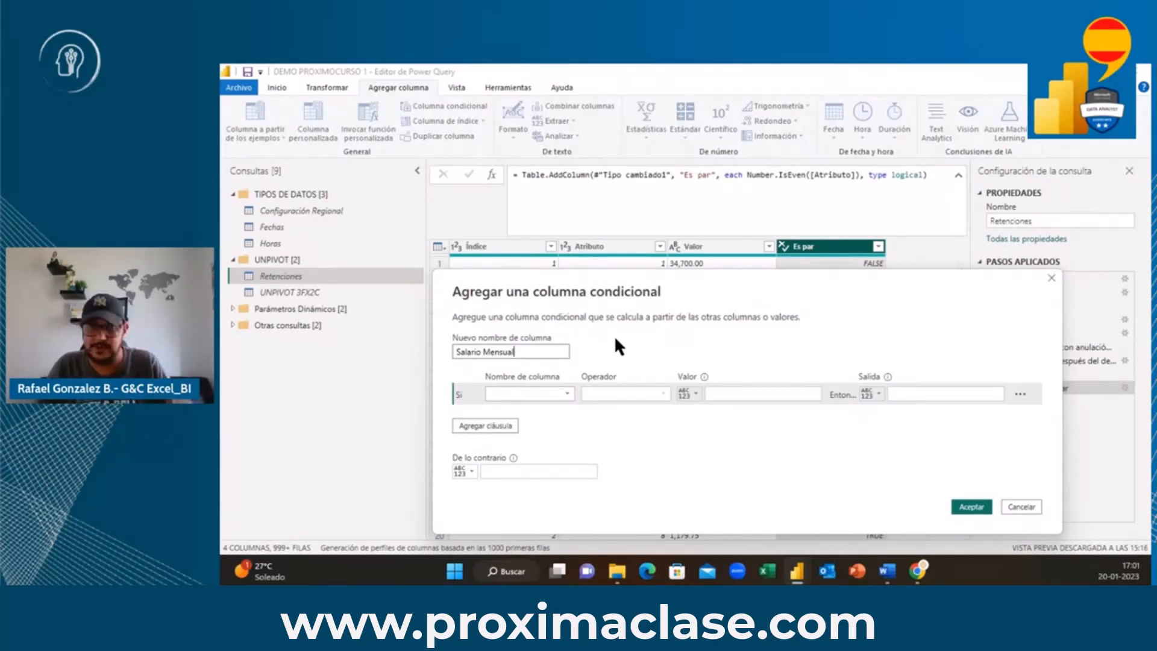
Step: Define the Salario Mensual condition so that Es par equals FALSE
{"action": "left_click", "coordinate": [566, 398]}
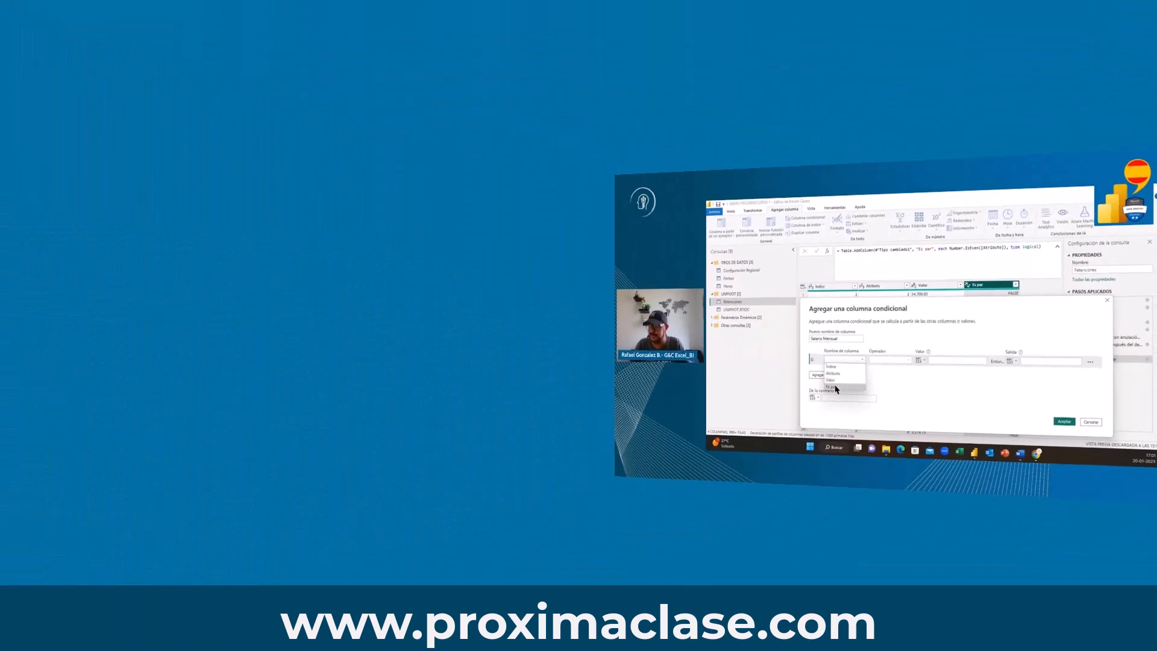
{"action": "left_click", "coordinate": [835, 387]}
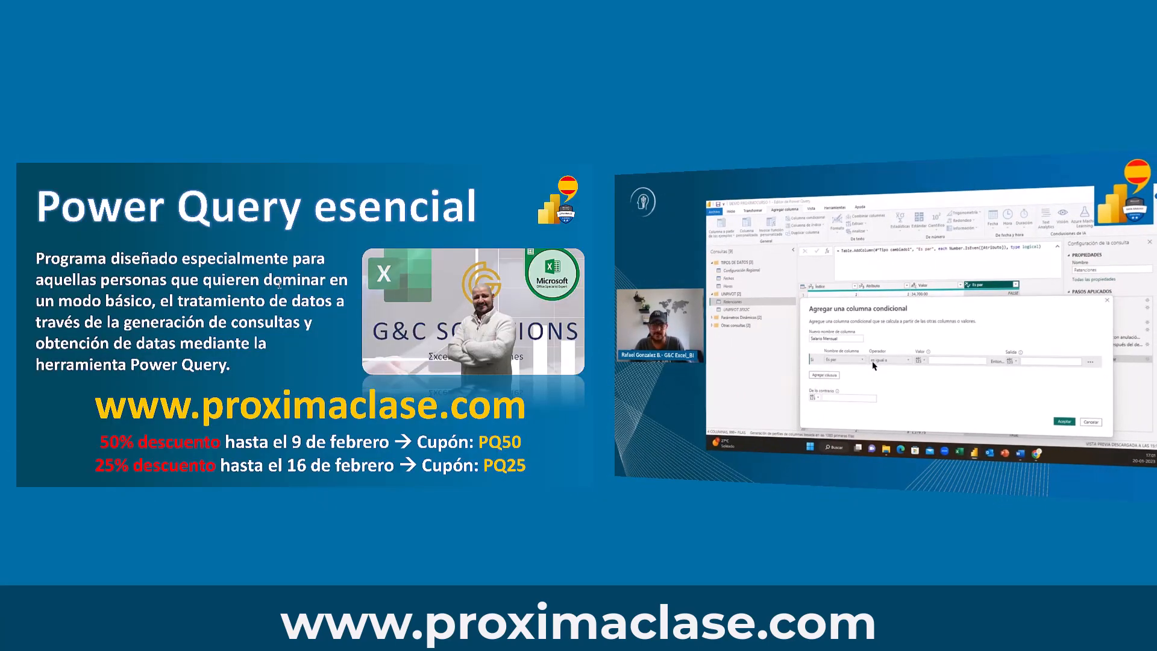
{"action": "left_click", "coordinate": [921, 360]}
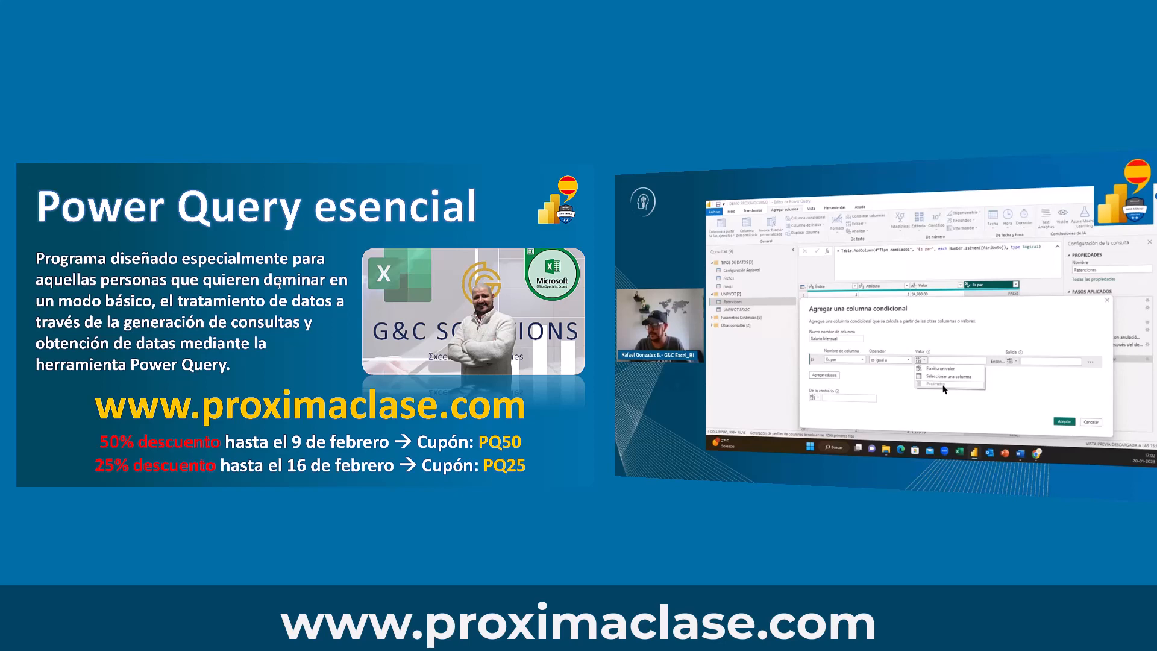
{"action": "left_click", "coordinate": [940, 360]}
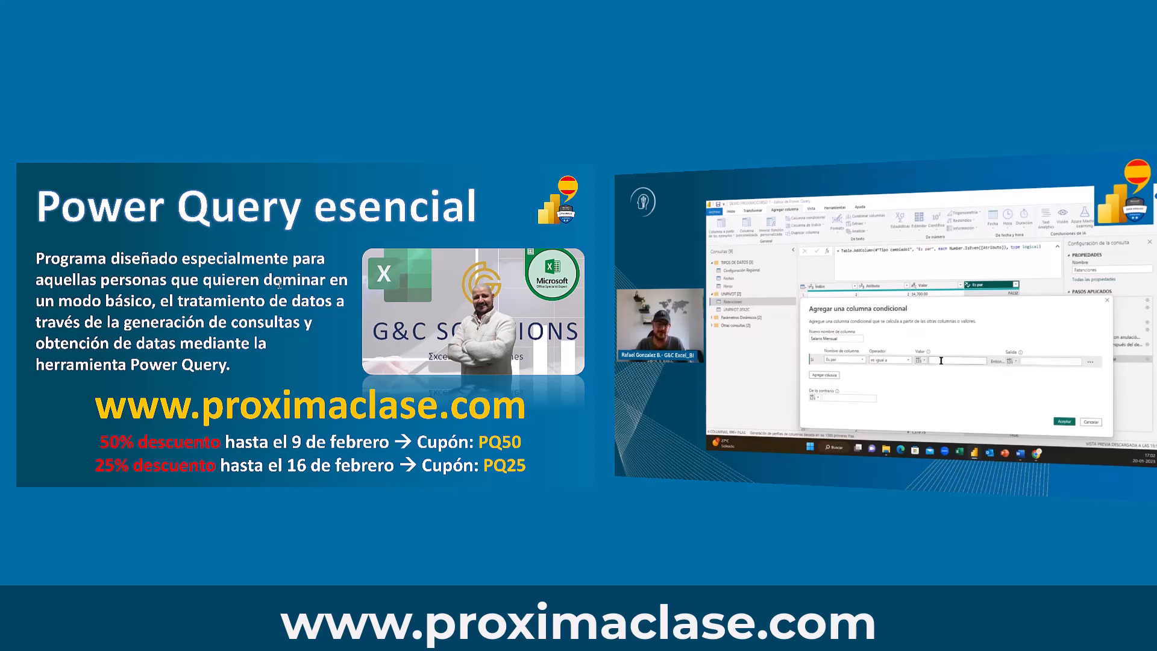
{"action": "type", "text": "TRUE"}
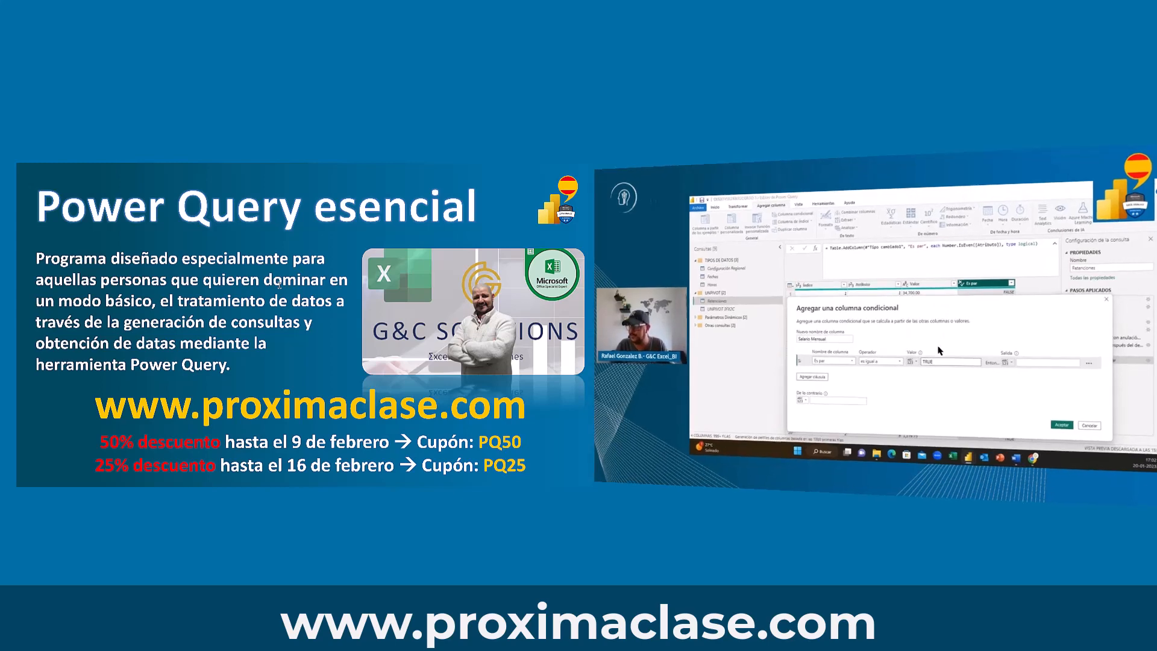
{"action": "key", "text": "BackSpace"}
{"action": "key", "text": "BackSpace"}
{"action": "key", "text": "BackSpace"}
{"action": "key", "text": "BackSpace"}
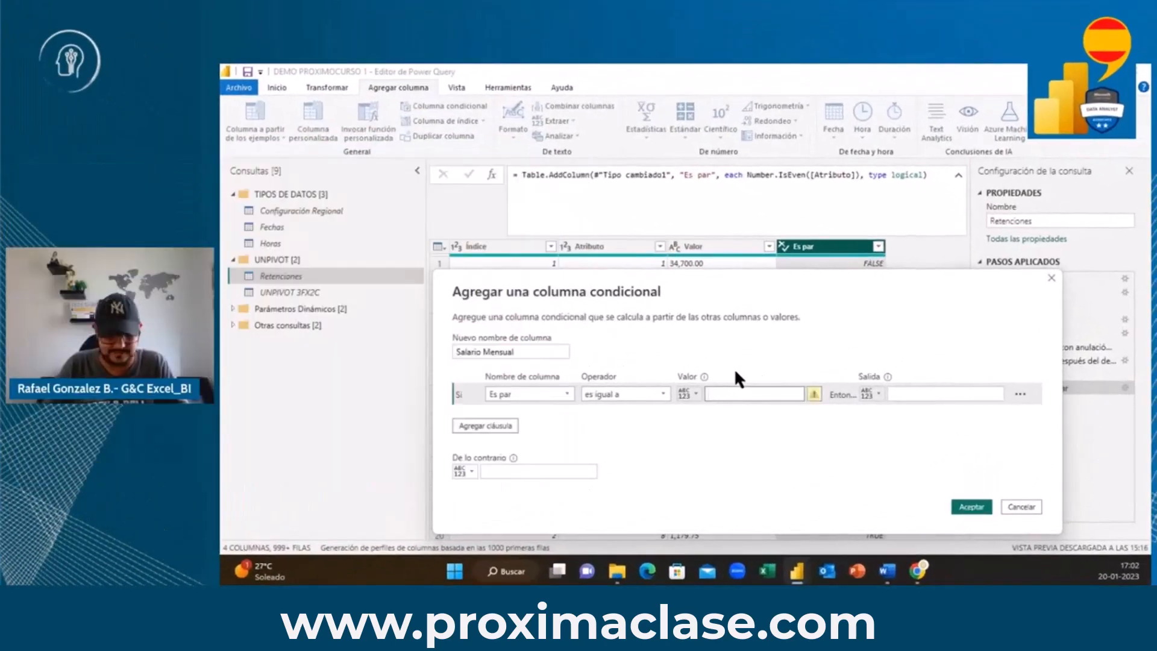
{"action": "type", "text": "FALSE"}
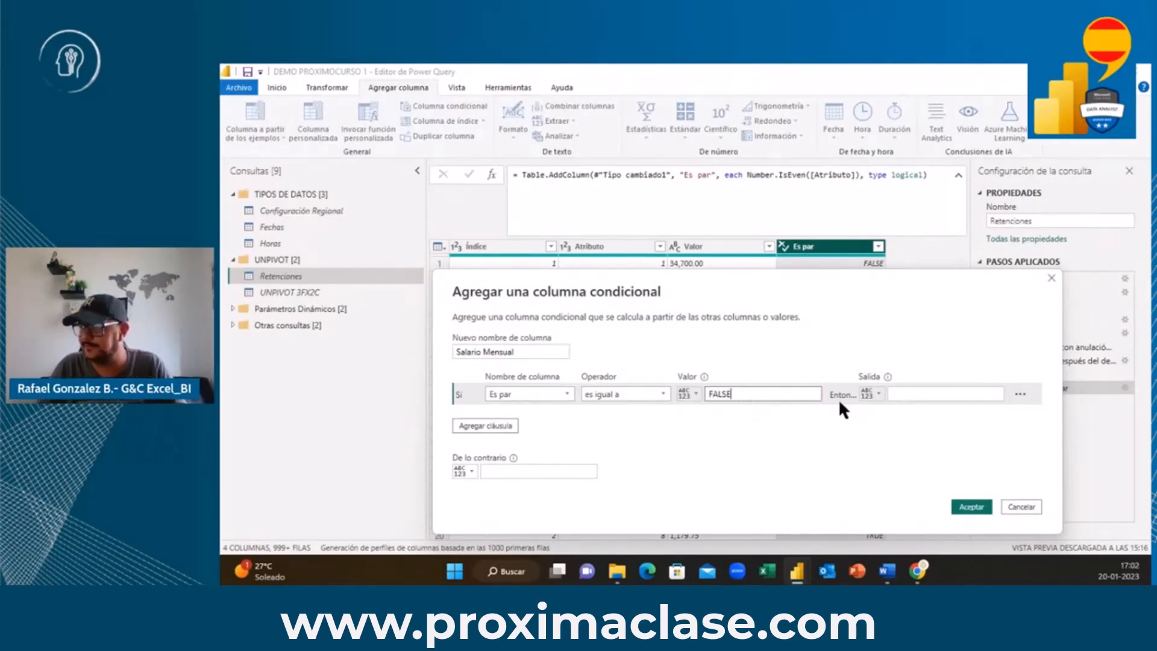
Step: Return the Valor column when the condition is met and null otherwise, and create the Salario Mensual column
{"action": "left_click", "coordinate": [878, 394]}
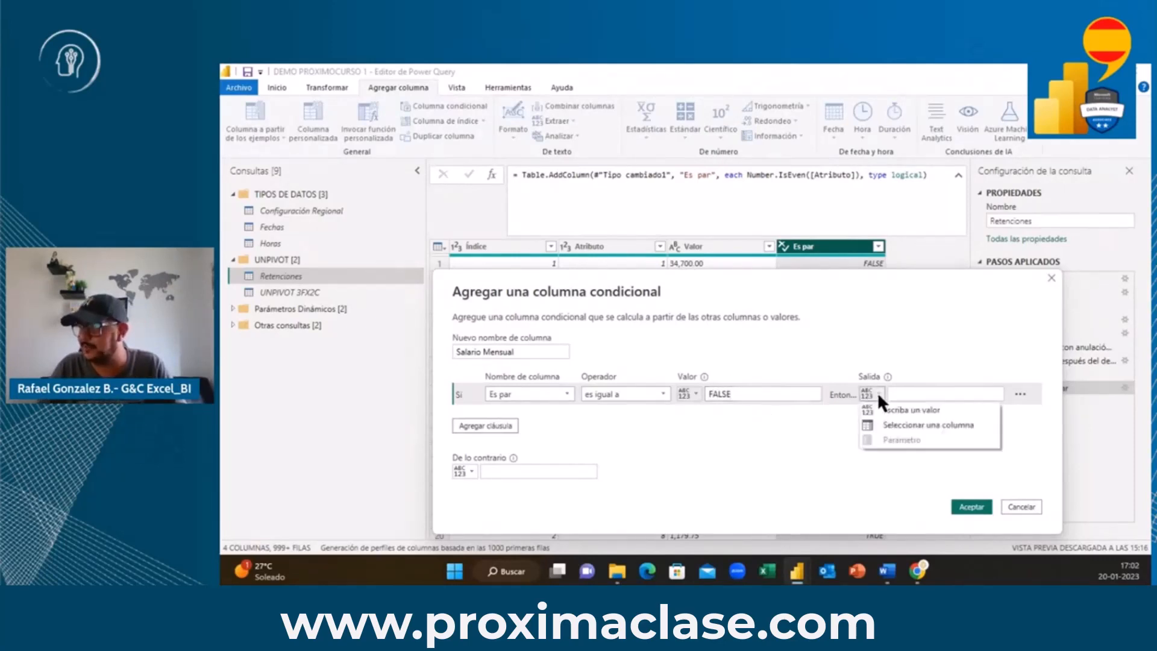
{"action": "left_click", "coordinate": [902, 422]}
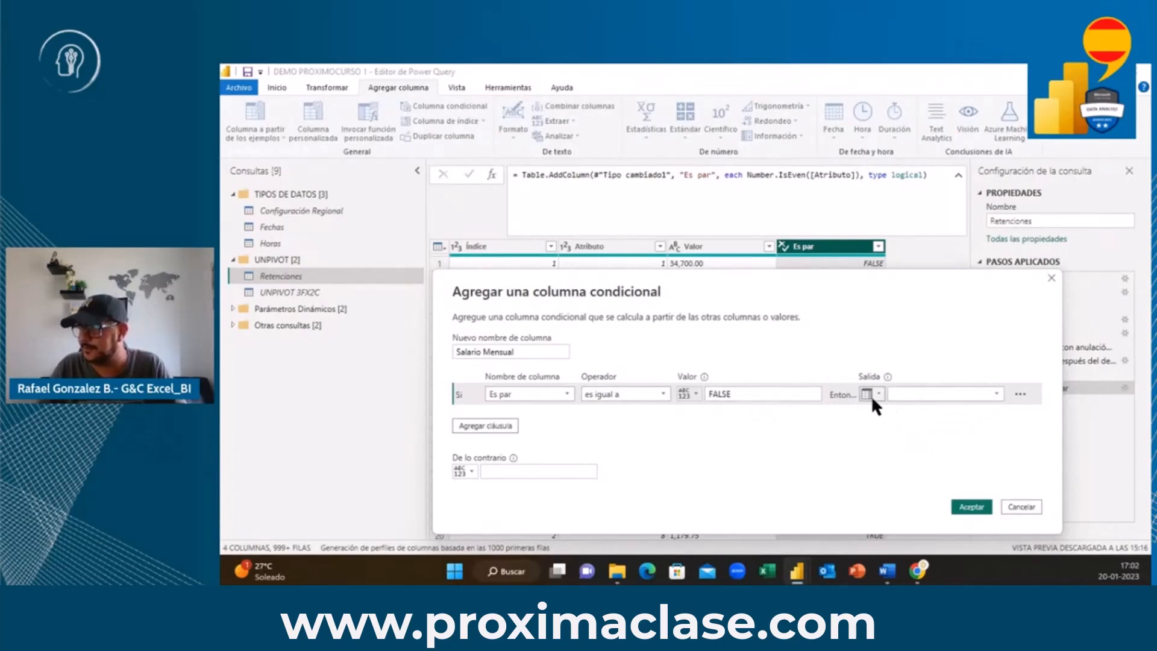
{"action": "left_click", "coordinate": [917, 391]}
{"action": "left_click", "coordinate": [904, 436]}
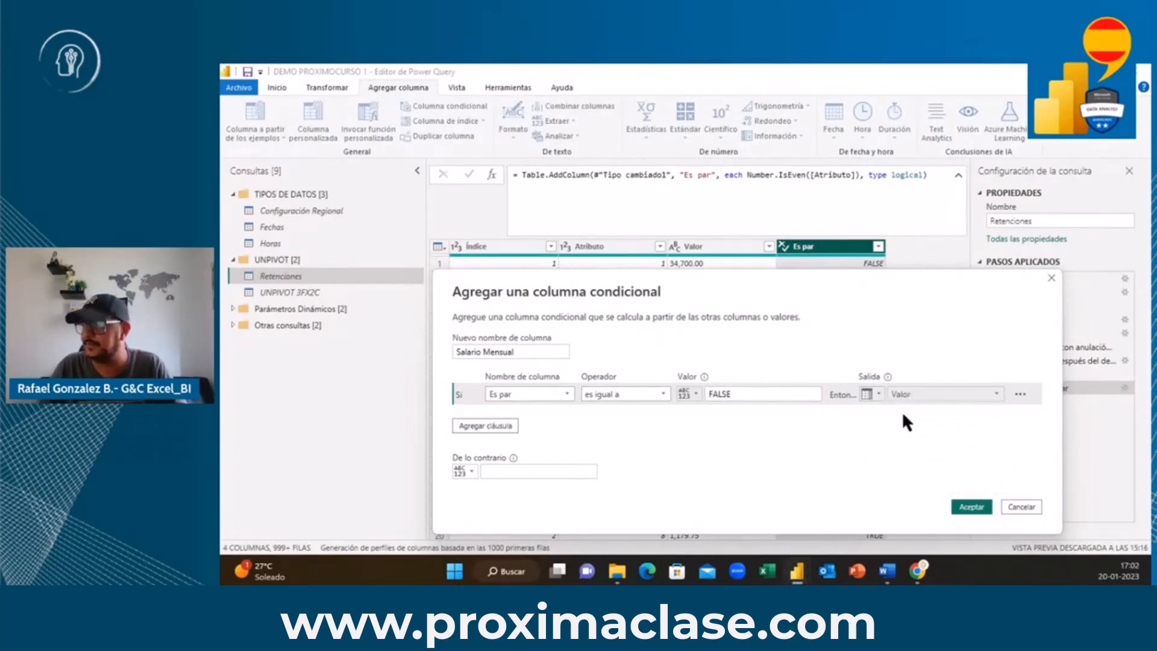
{"action": "left_click", "coordinate": [508, 471]}
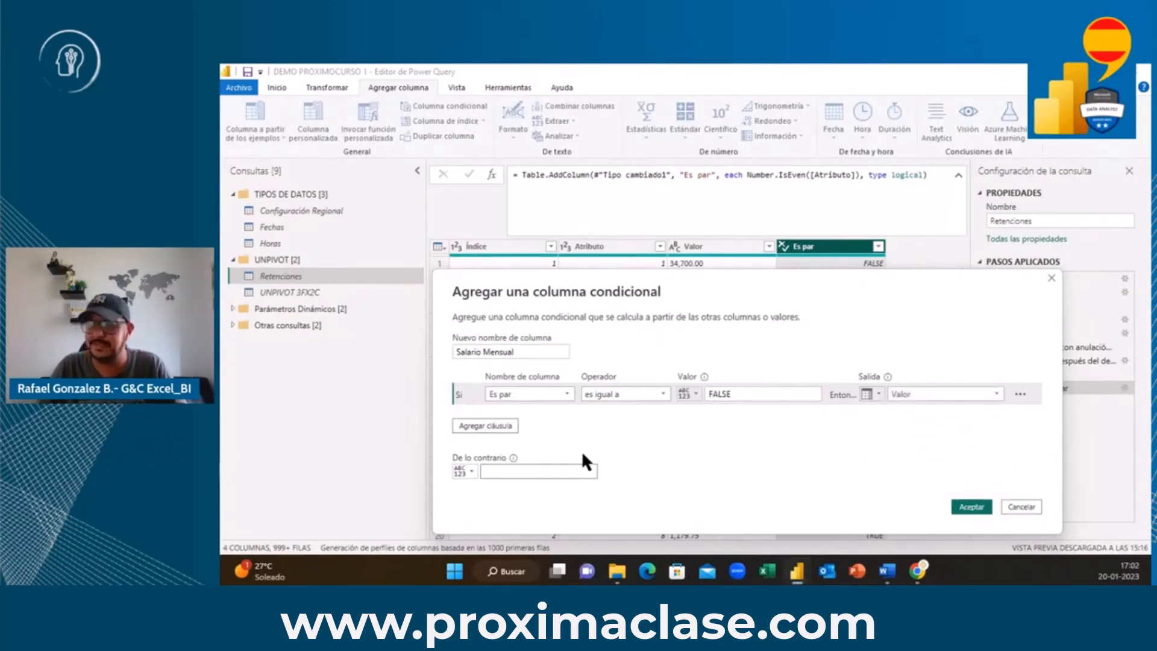
{"action": "type", "text": "n"}
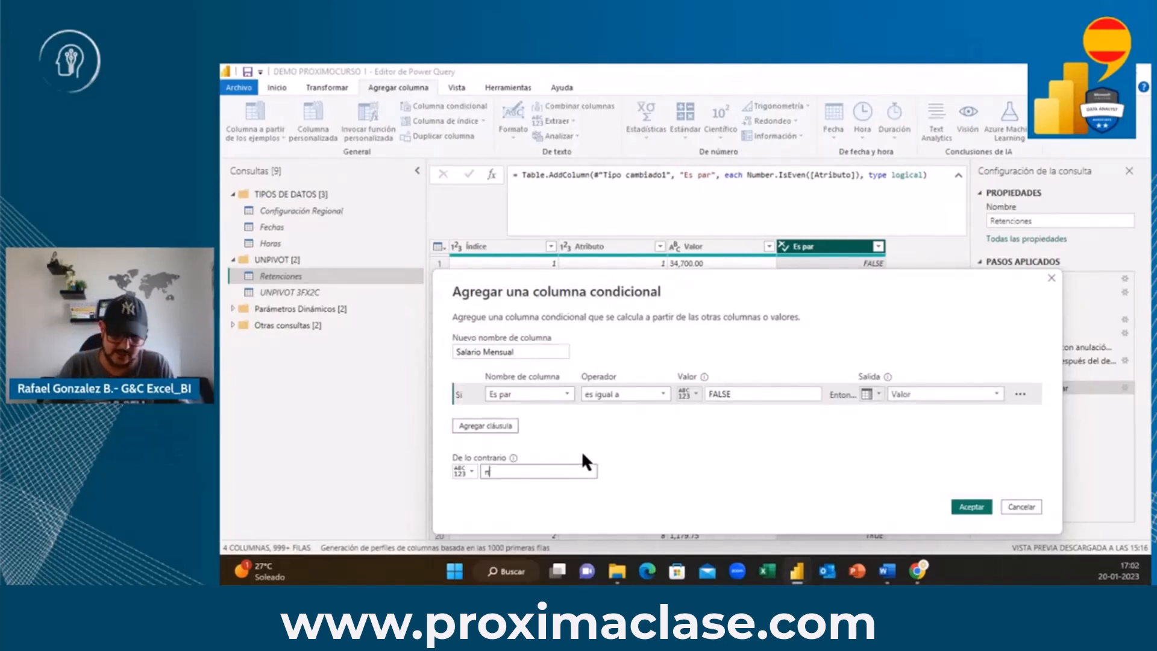
{"action": "type", "text": "ull"}
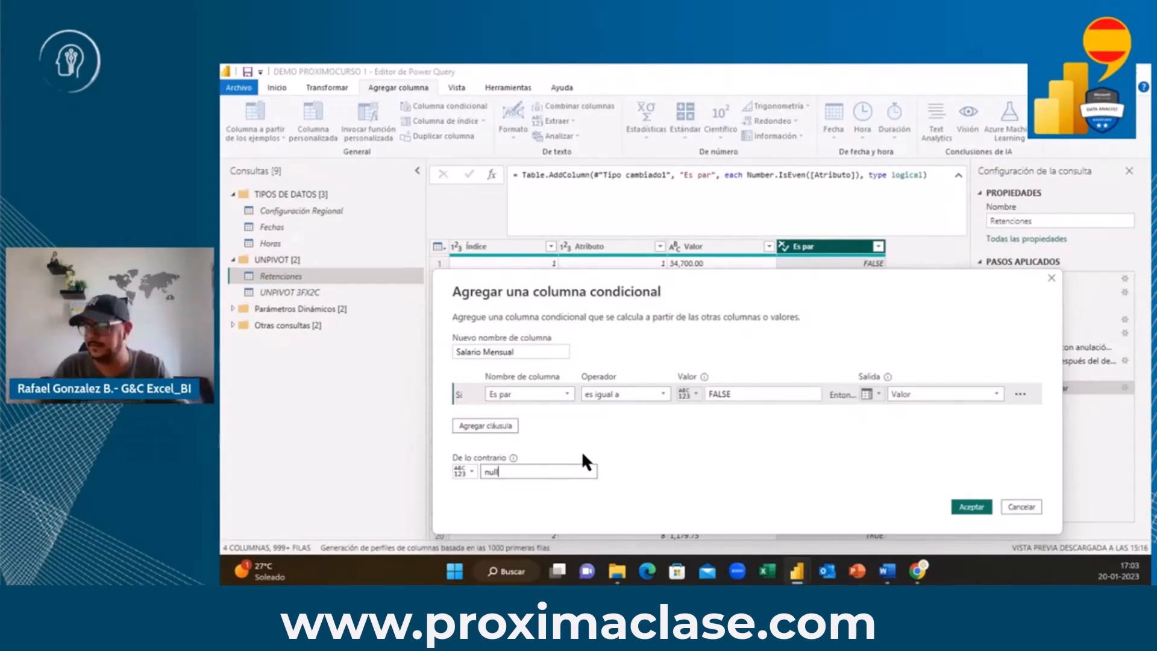
{"action": "left_click", "coordinate": [968, 509]}
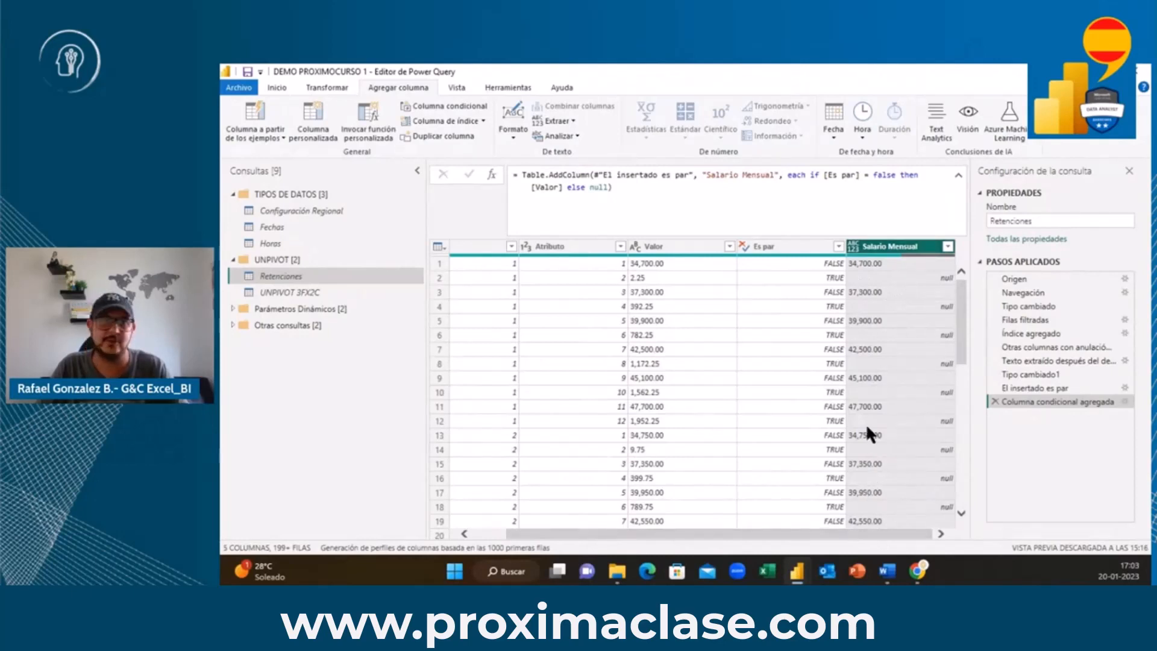
Step: Start a conditional column named Retención Mensual with the condition that Es par equals TRUE
{"action": "left_click", "coordinate": [471, 104]}
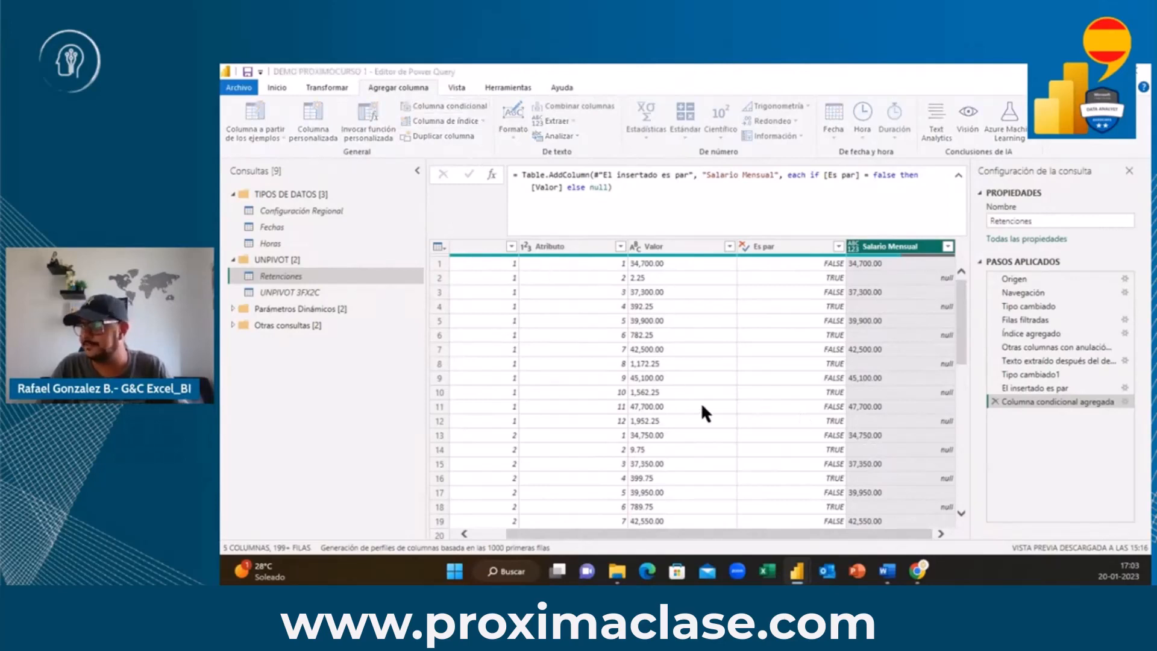
{"action": "left_click_drag", "start_coordinate": [462, 255], "coordinate": [403, 250]}
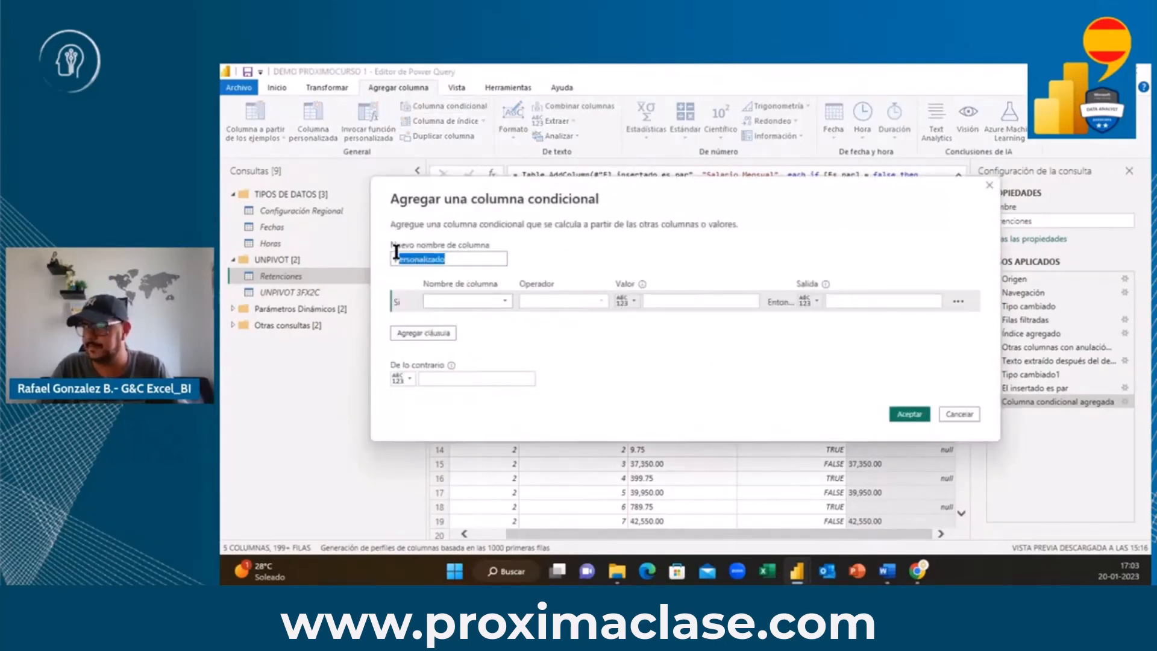
{"action": "type", "text": "Rete"}
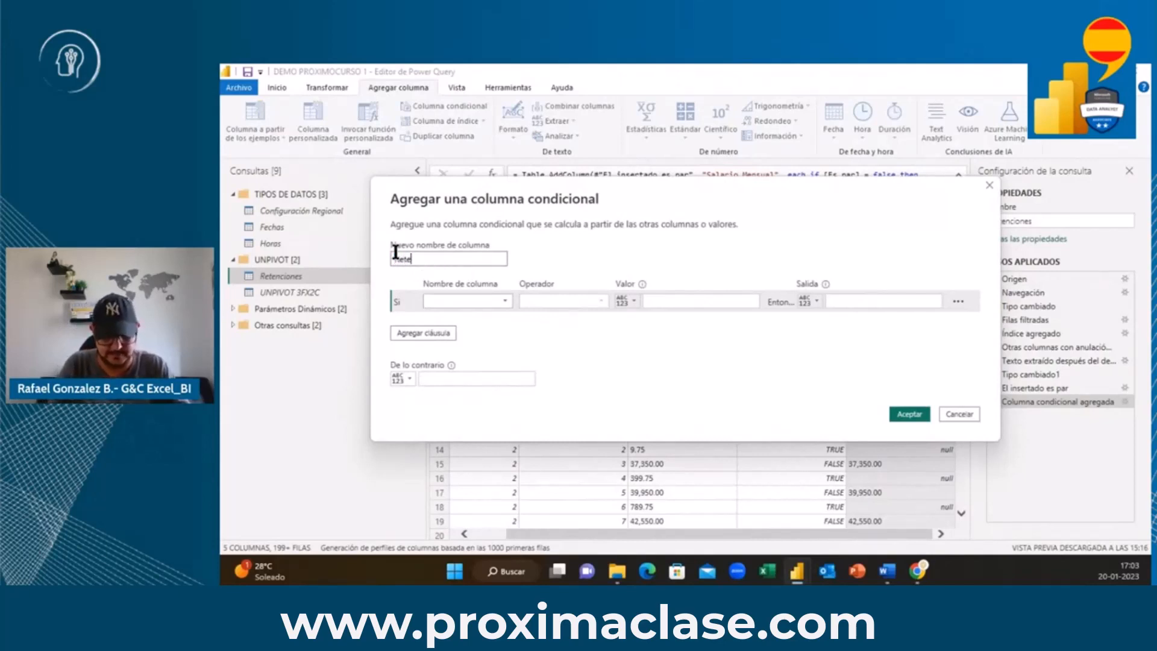
{"action": "type", "text": "nción Mensual"}
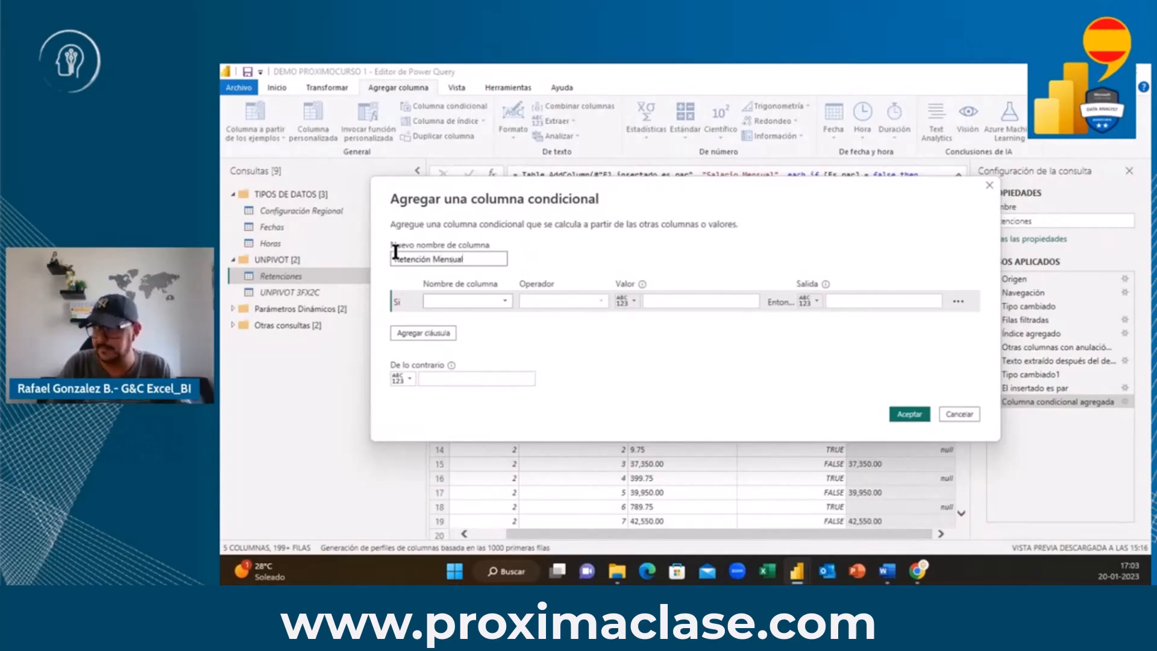
{"action": "left_click", "coordinate": [484, 301]}
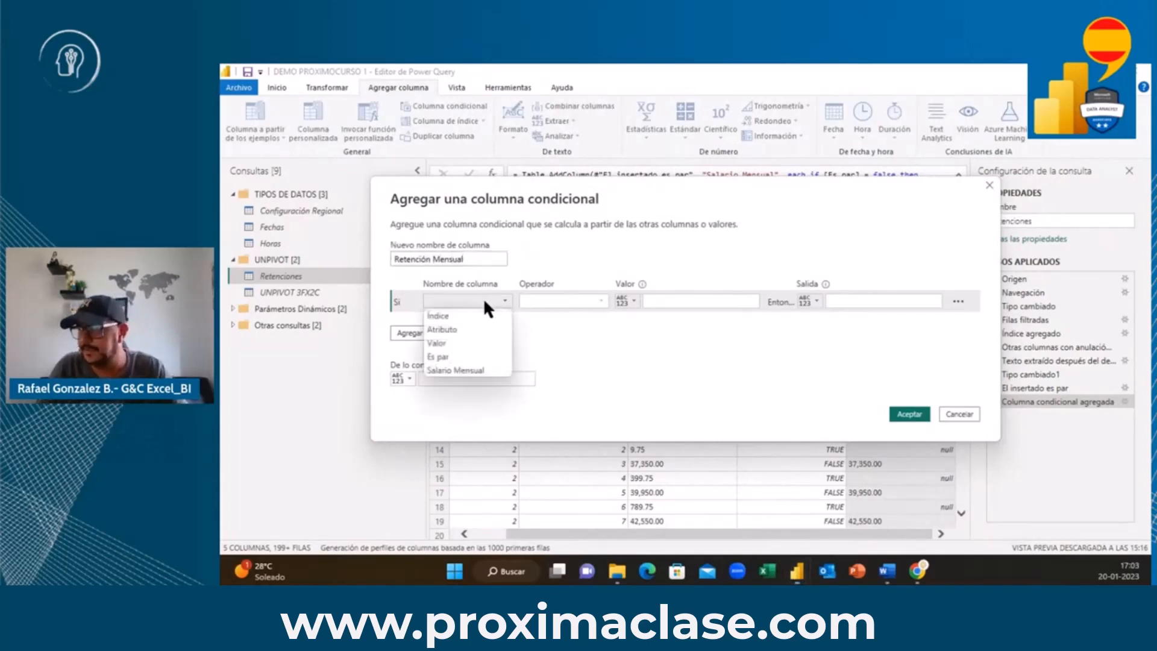
{"action": "left_click", "coordinate": [463, 356]}
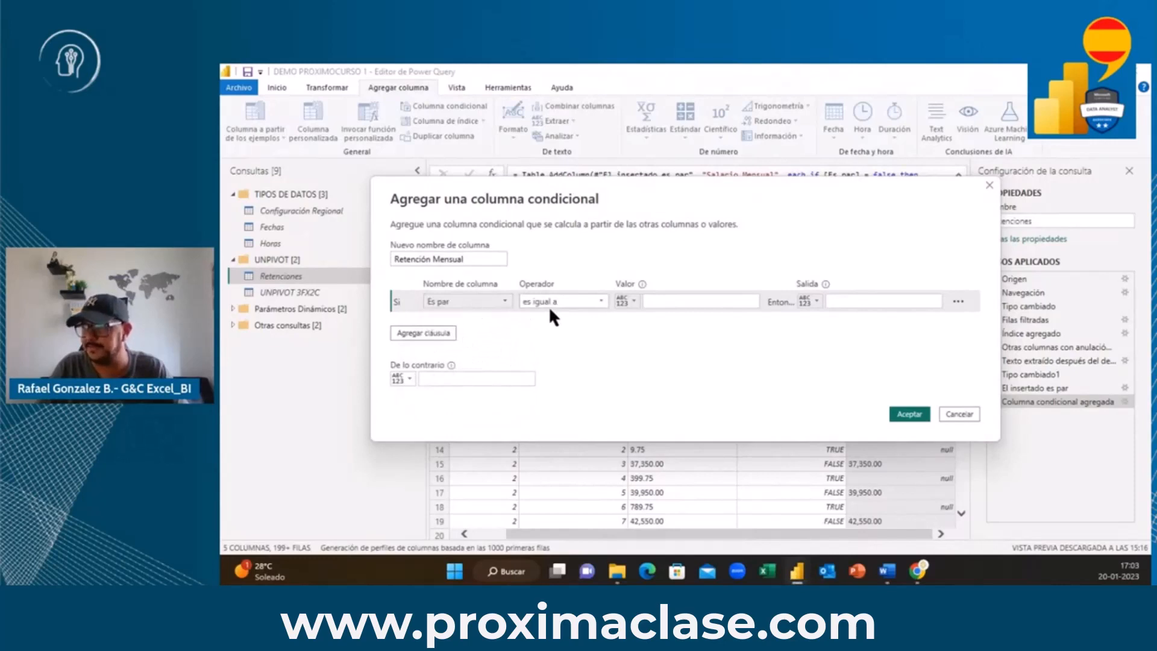
{"action": "left_click", "coordinate": [650, 303]}
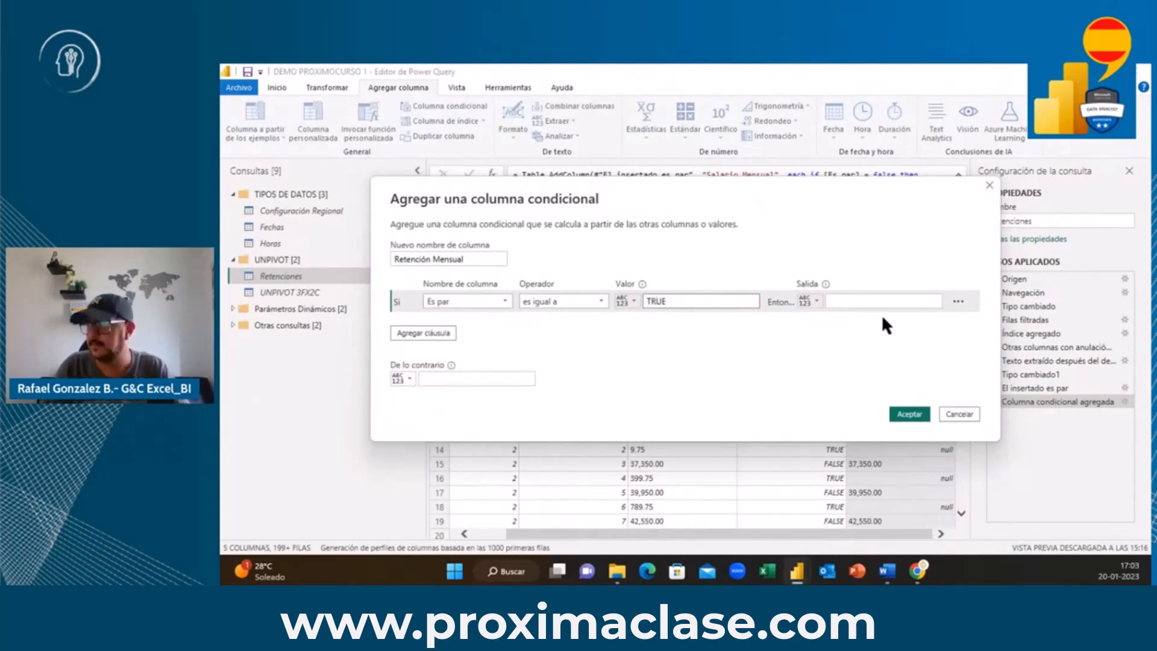
Step: Output the Valor column for matching rows and null otherwise, and create the Retención Mensual column
{"action": "left_click", "coordinate": [814, 301]}
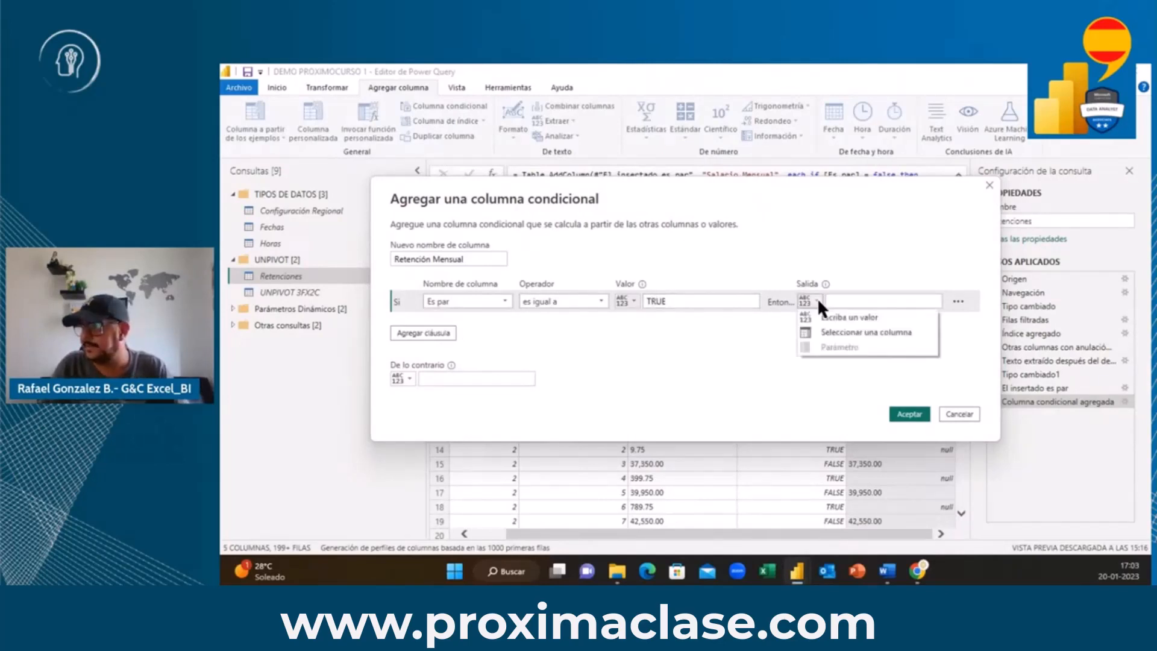
{"action": "left_click", "coordinate": [834, 331]}
{"action": "left_click", "coordinate": [852, 299]}
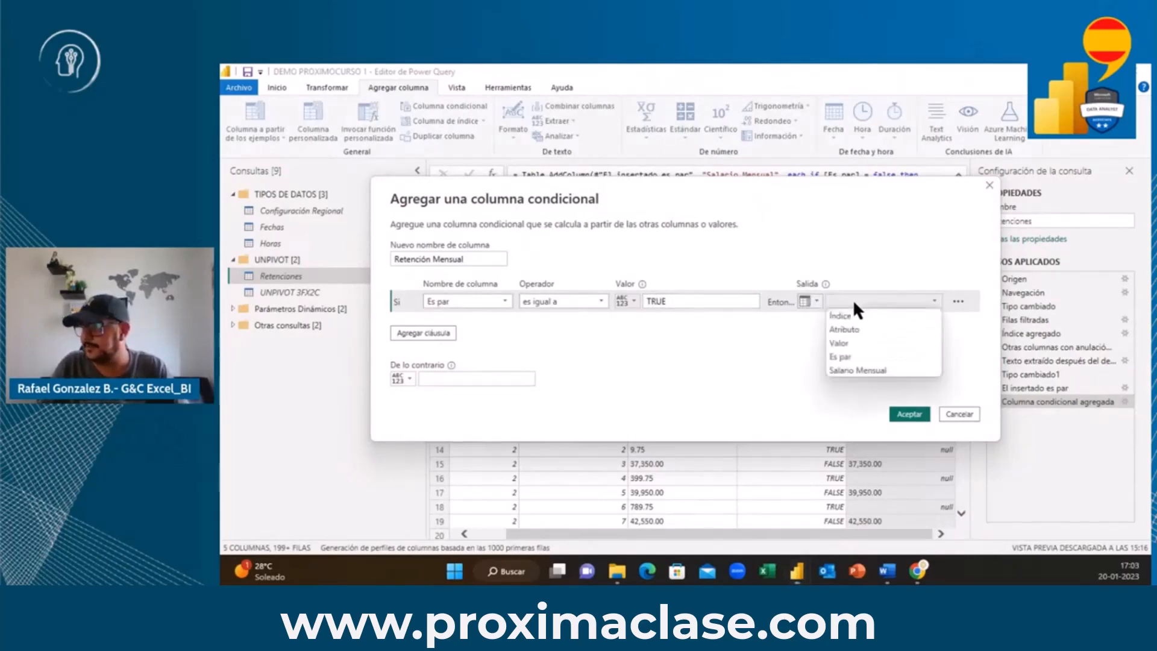
{"action": "left_click", "coordinate": [848, 341]}
{"action": "left_click", "coordinate": [438, 378]}
{"action": "type", "text": "null"}
{"action": "left_click", "coordinate": [909, 414]}
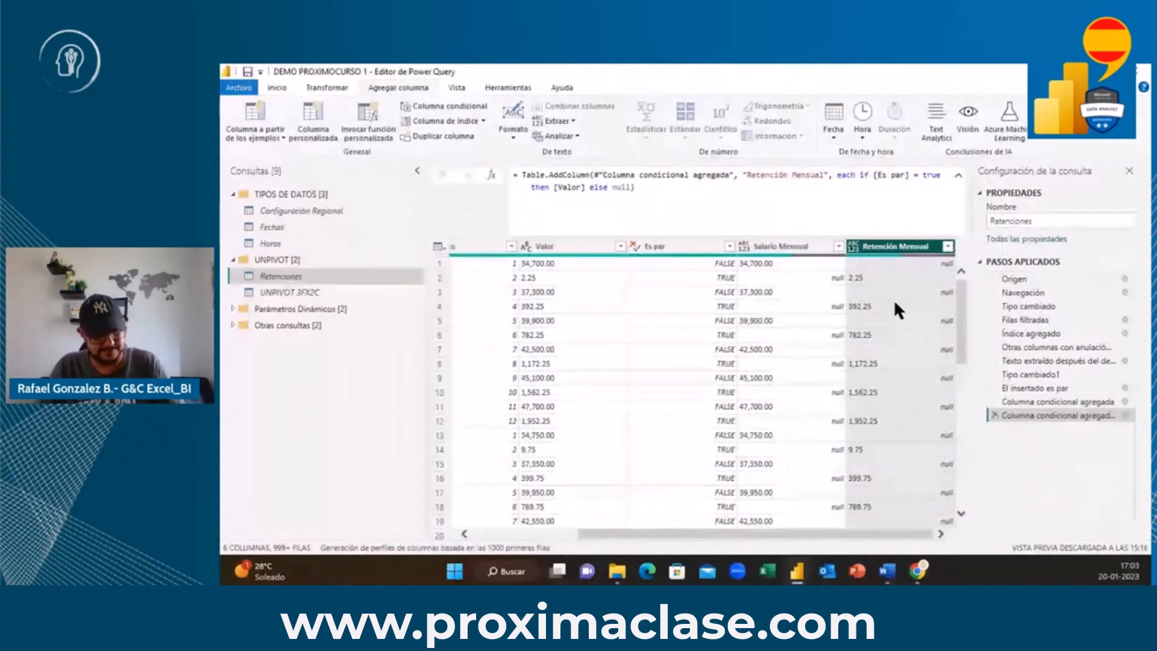
{"action": "left_click_drag", "start_coordinate": [807, 261], "coordinate": [853, 287]}
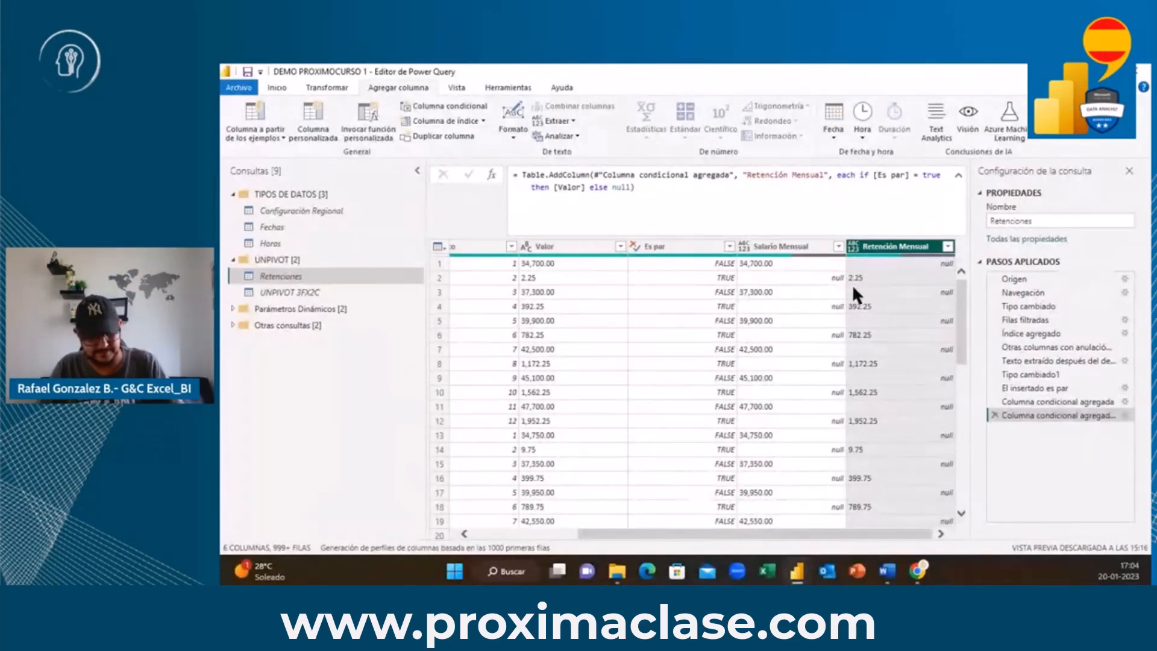
{"action": "mouse_move", "coordinate": [813, 268]}
{"action": "left_mouse_down"}
{"action": "mouse_move", "coordinate": [841, 278]}
{"action": "mouse_move", "coordinate": [830, 301]}
{"action": "mouse_move", "coordinate": [842, 308]}
{"action": "mouse_move", "coordinate": [823, 327]}
{"action": "mouse_move", "coordinate": [842, 340]}
{"action": "mouse_move", "coordinate": [830, 358]}
{"action": "mouse_move", "coordinate": [841, 368]}
{"action": "left_mouse_up"}
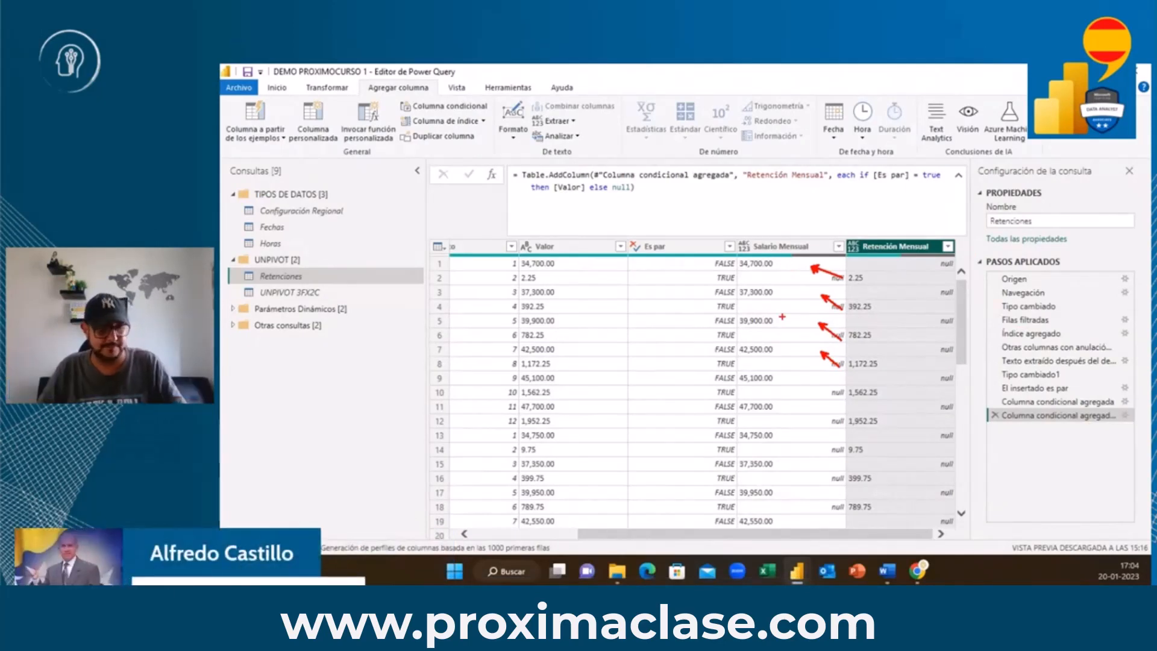
{"action": "key", "text": "Escape"}
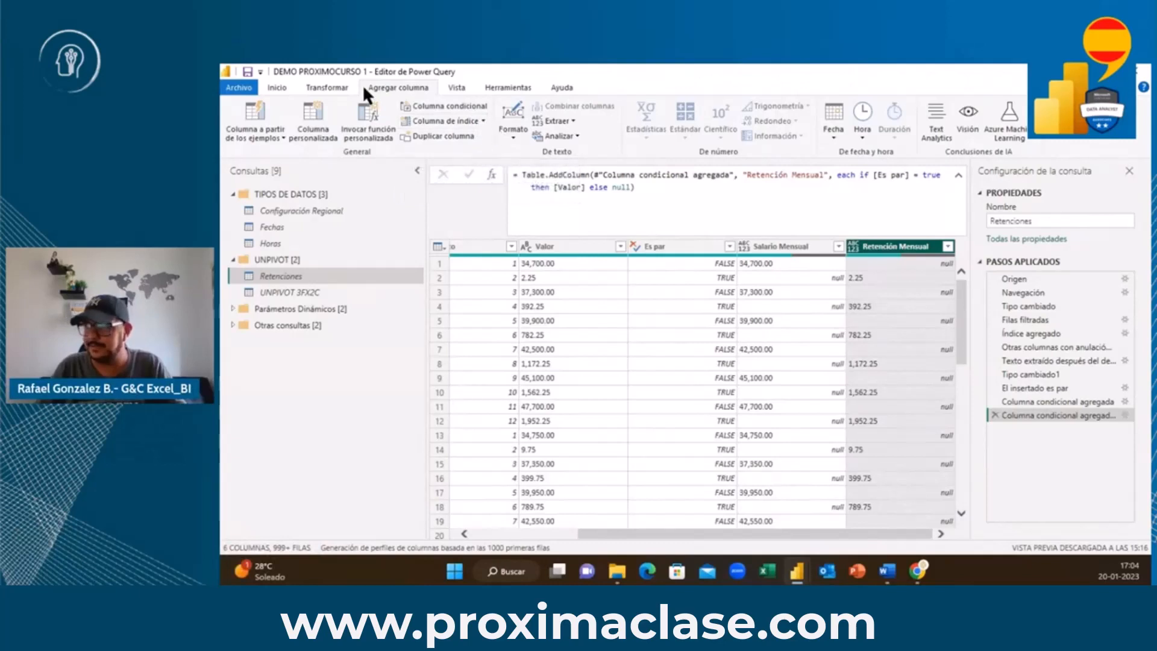
Step: Fill the empty cells of the Retención Mensual column upward
{"action": "left_click", "coordinate": [338, 88]}
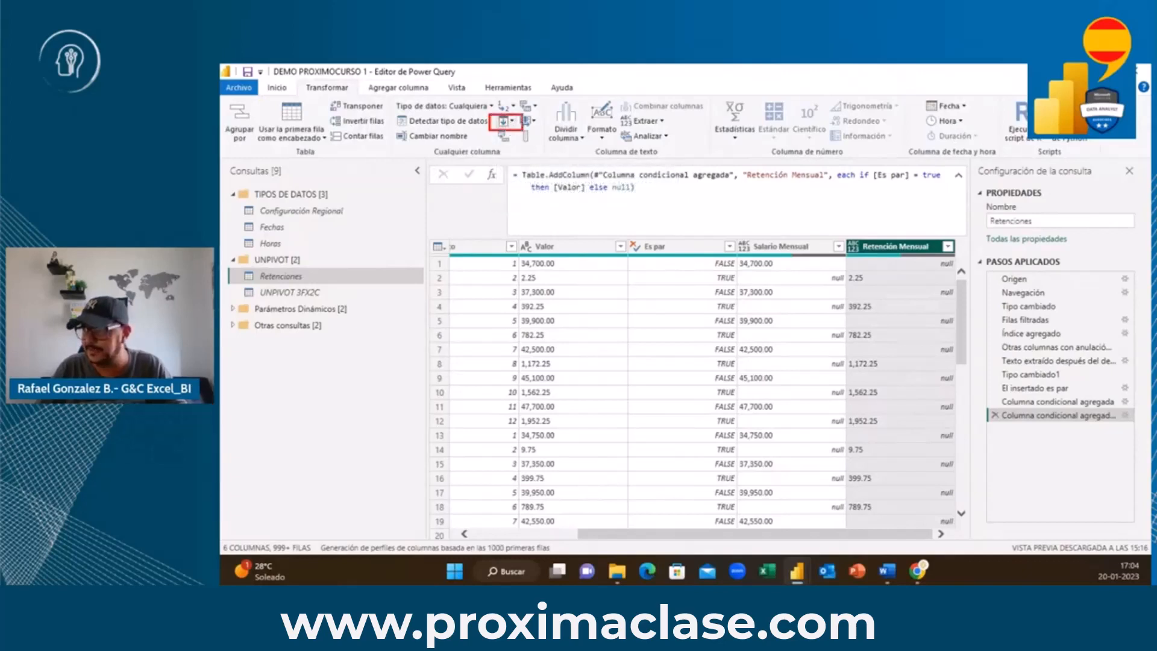
{"action": "left_click", "coordinate": [509, 122]}
{"action": "left_click", "coordinate": [521, 148]}
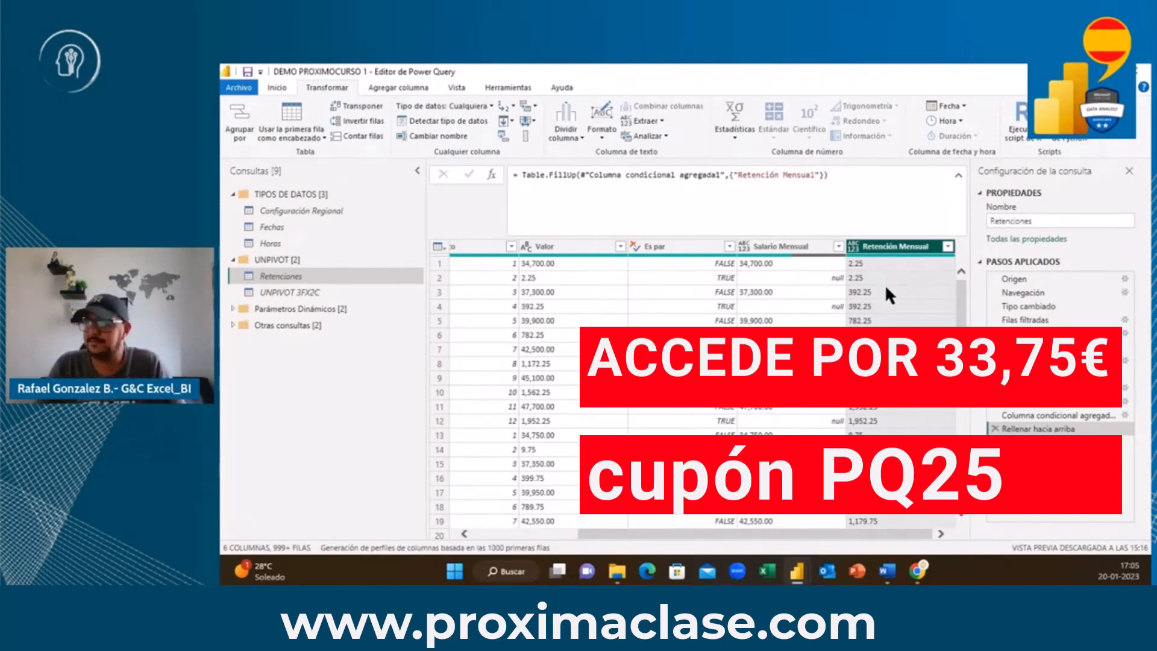
Step: Filter the Salario Mensual column to exclude the null rows
{"action": "left_click", "coordinate": [803, 243]}
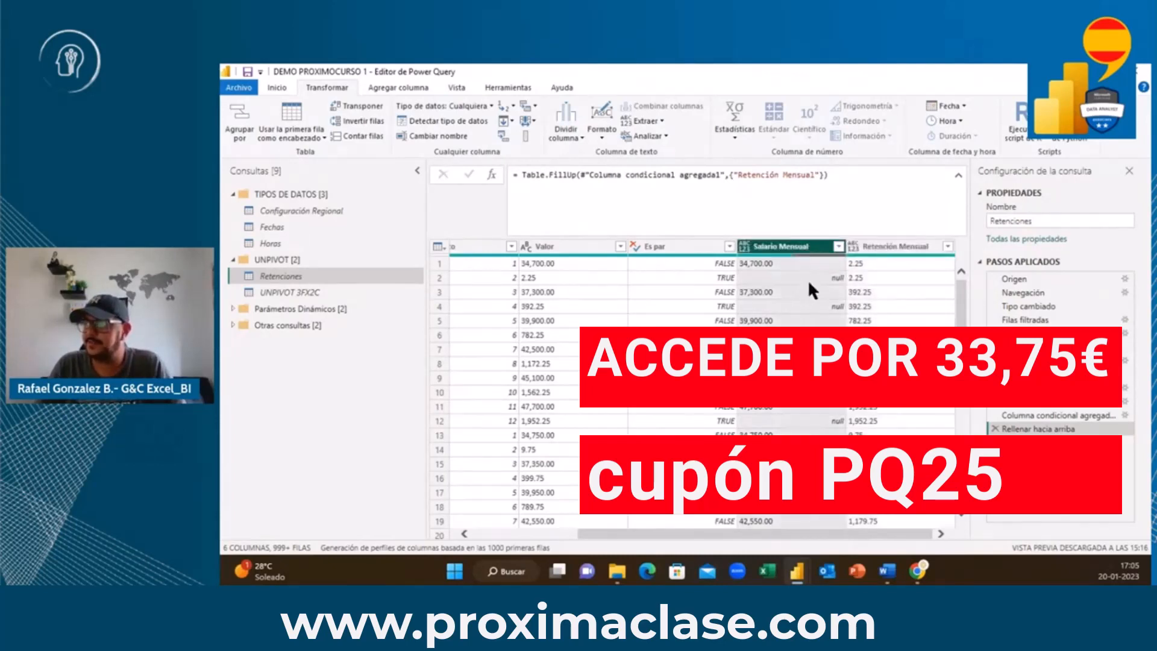
{"action": "left_click", "coordinate": [837, 245]}
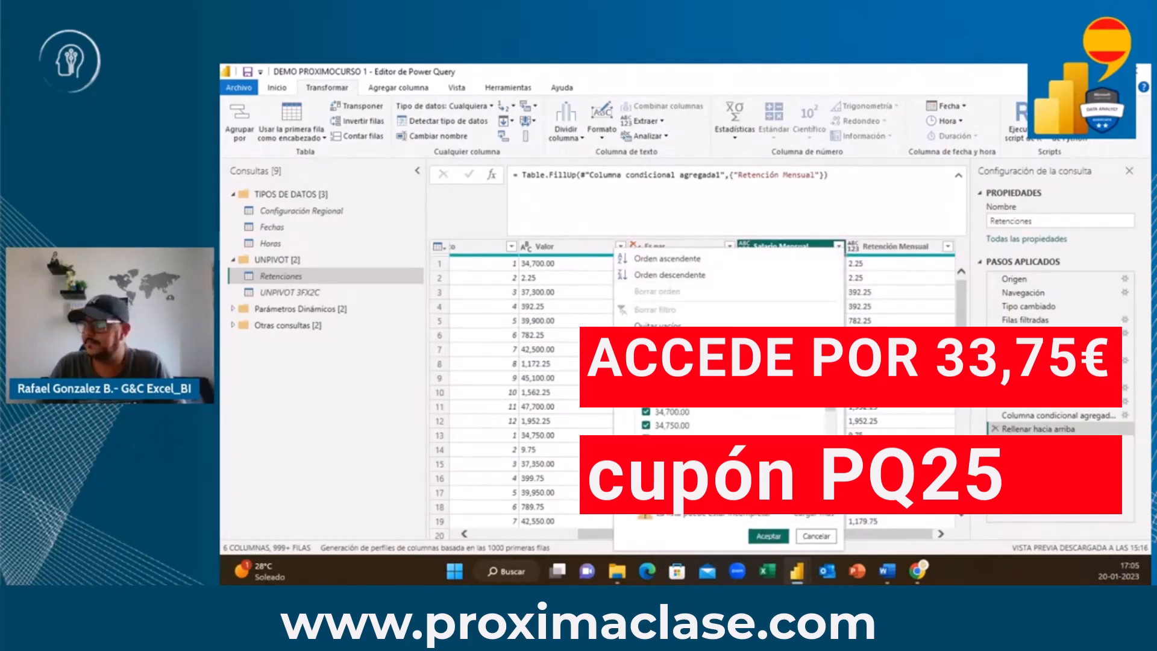
{"action": "left_click", "coordinate": [768, 536]}
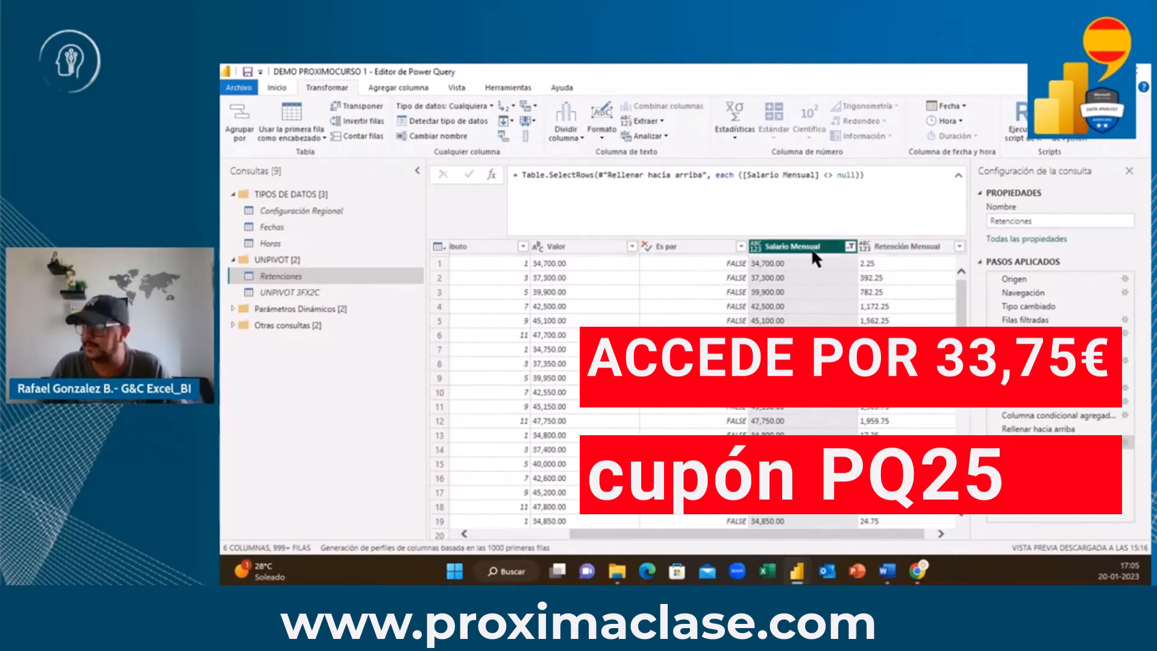
Step: Keep only the Salario Mensual and Retención Mensual columns and remove all the others
{"action": "left_click", "coordinate": [884, 244], "text": "ctrl"}
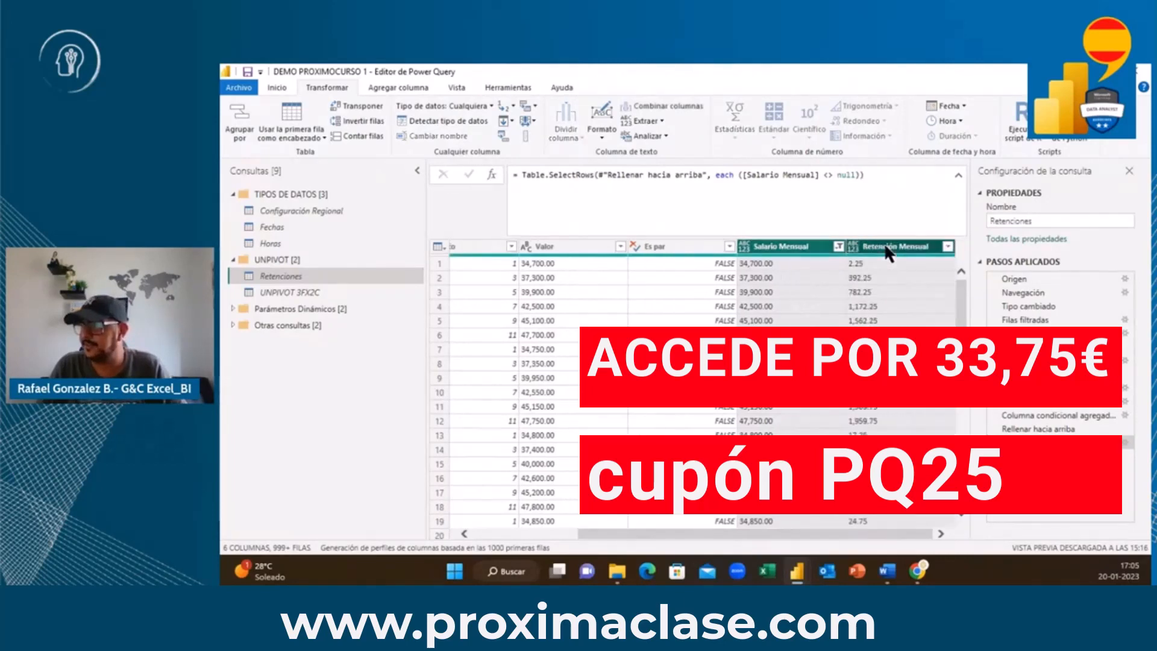
{"action": "right_click", "coordinate": [884, 247]}
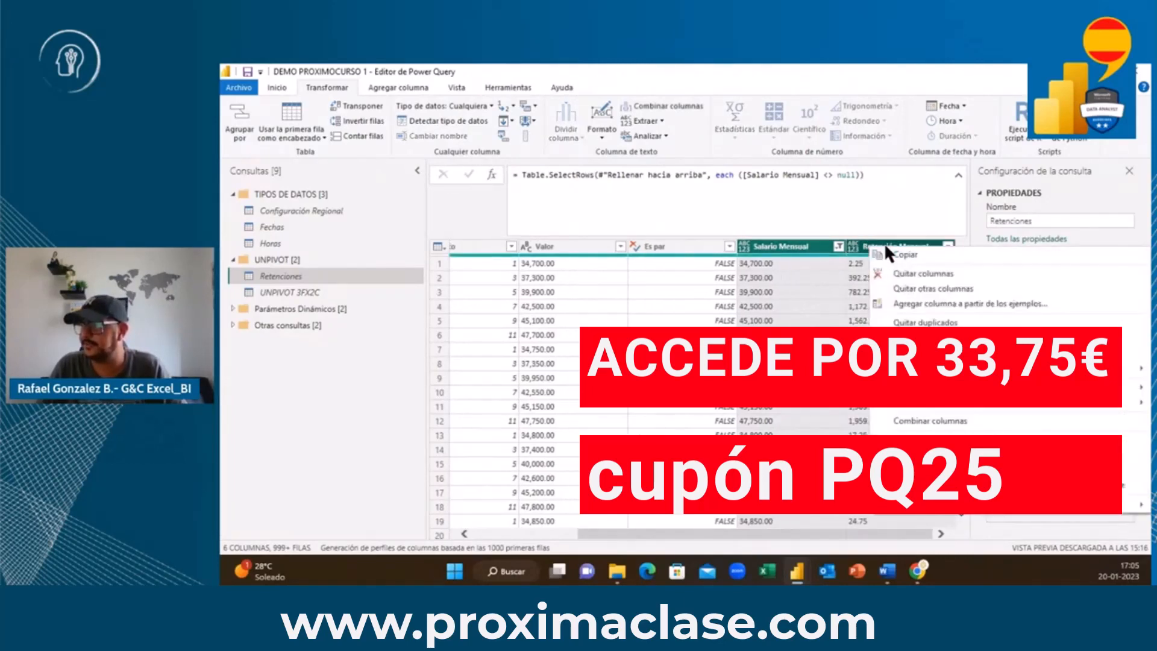
{"action": "left_click", "coordinate": [913, 288]}
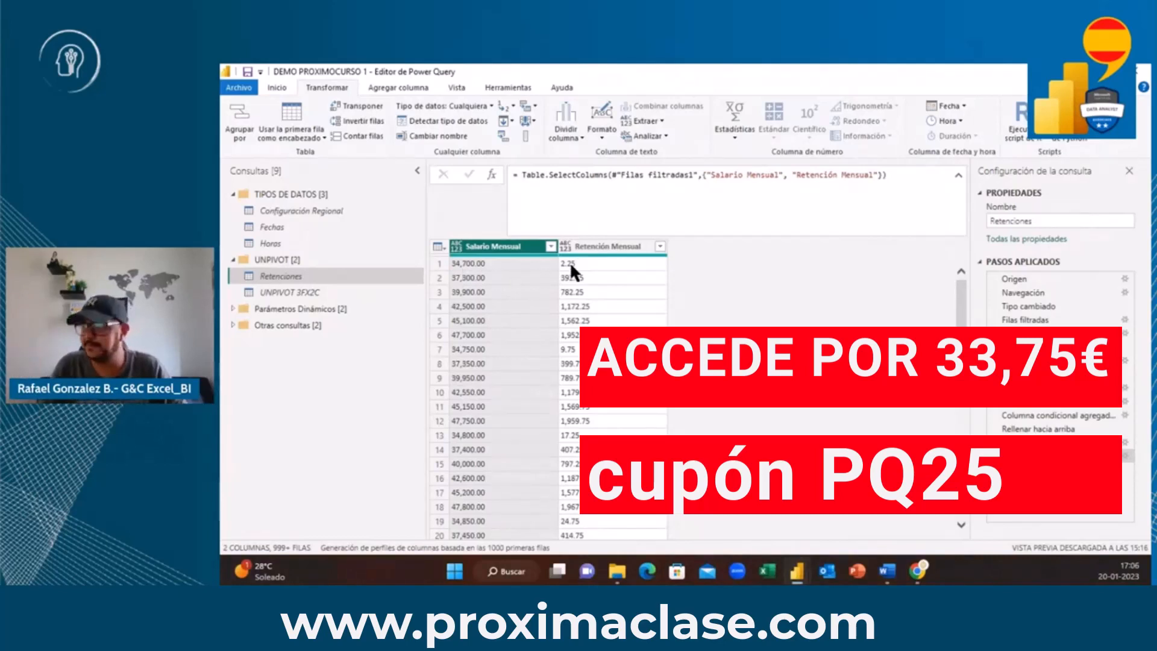
Step: Convert the Salario Mensual and Retención Mensual columns to Número decimal using the Inglés (Estados Unidos) regional setting
{"action": "left_click", "coordinate": [587, 247]}
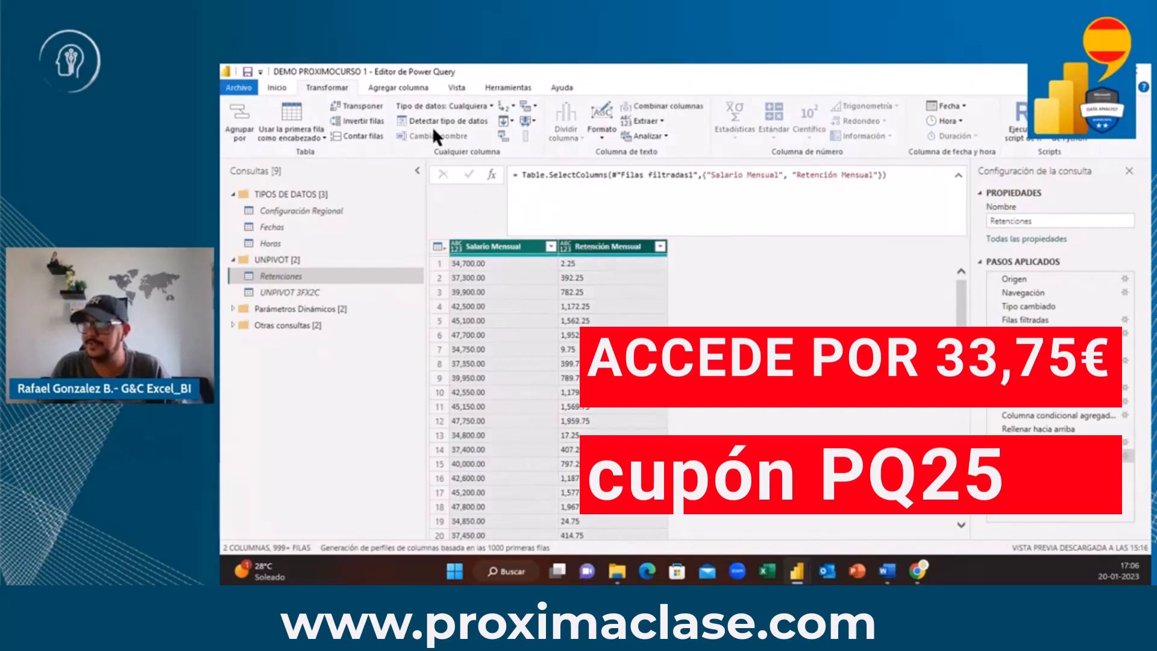
{"action": "right_click", "coordinate": [533, 252]}
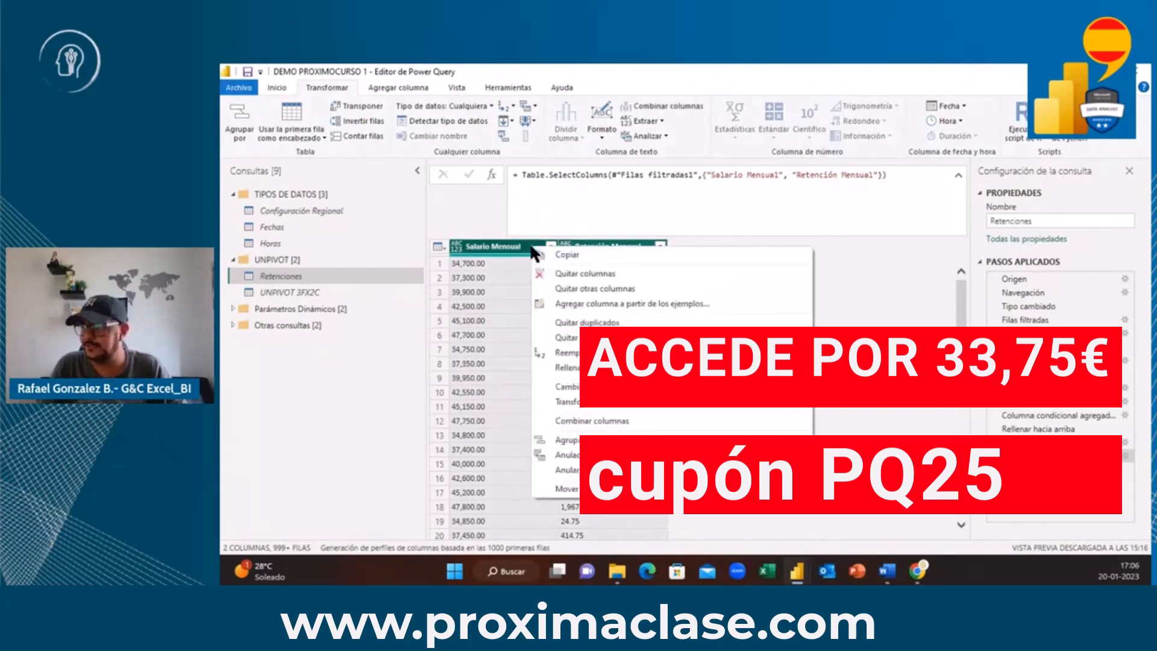
{"action": "mouse_move", "coordinate": [566, 386]}
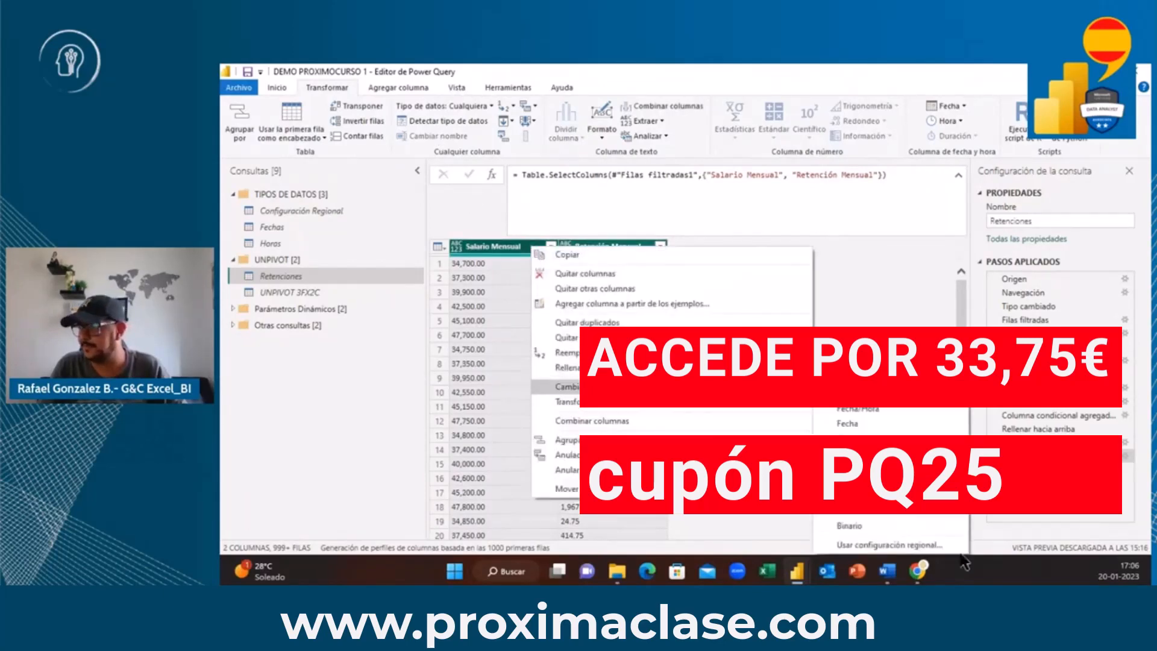
{"action": "left_click", "coordinate": [928, 546]}
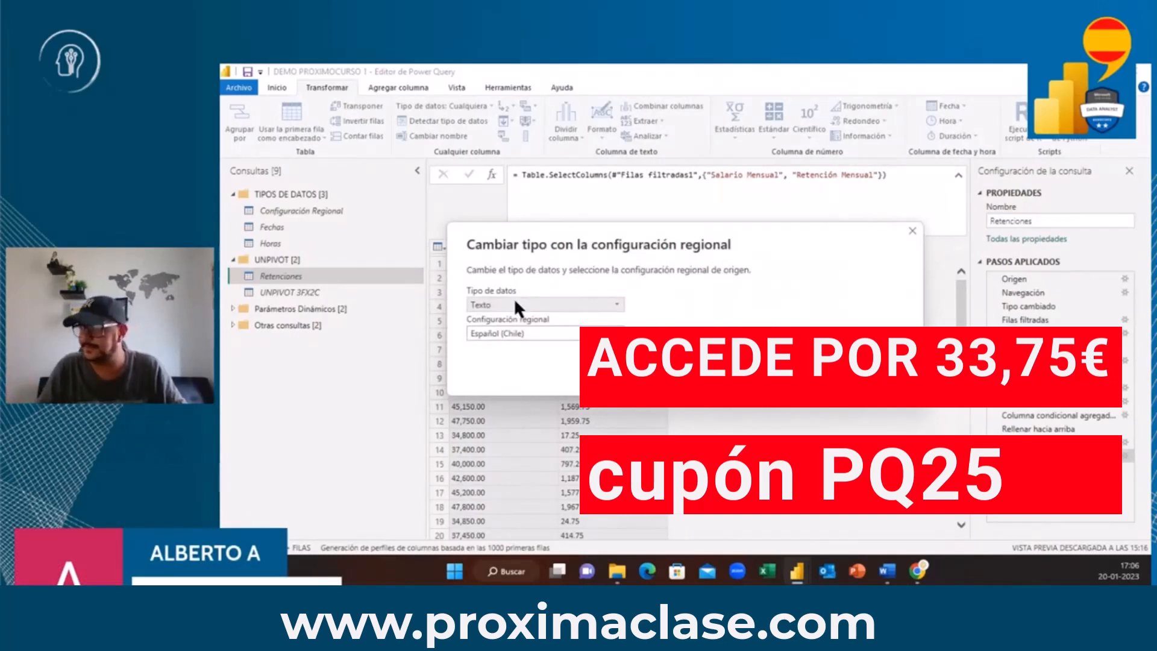
{"action": "left_click", "coordinate": [558, 304]}
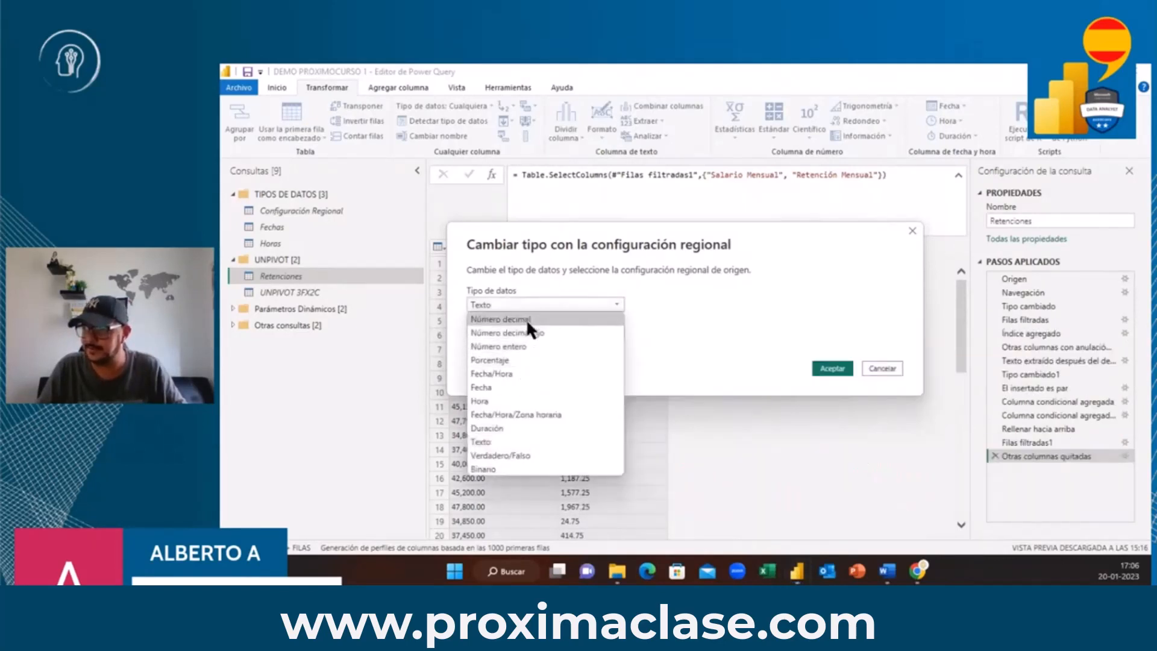
{"action": "left_click", "coordinate": [527, 318]}
{"action": "left_click", "coordinate": [537, 331]}
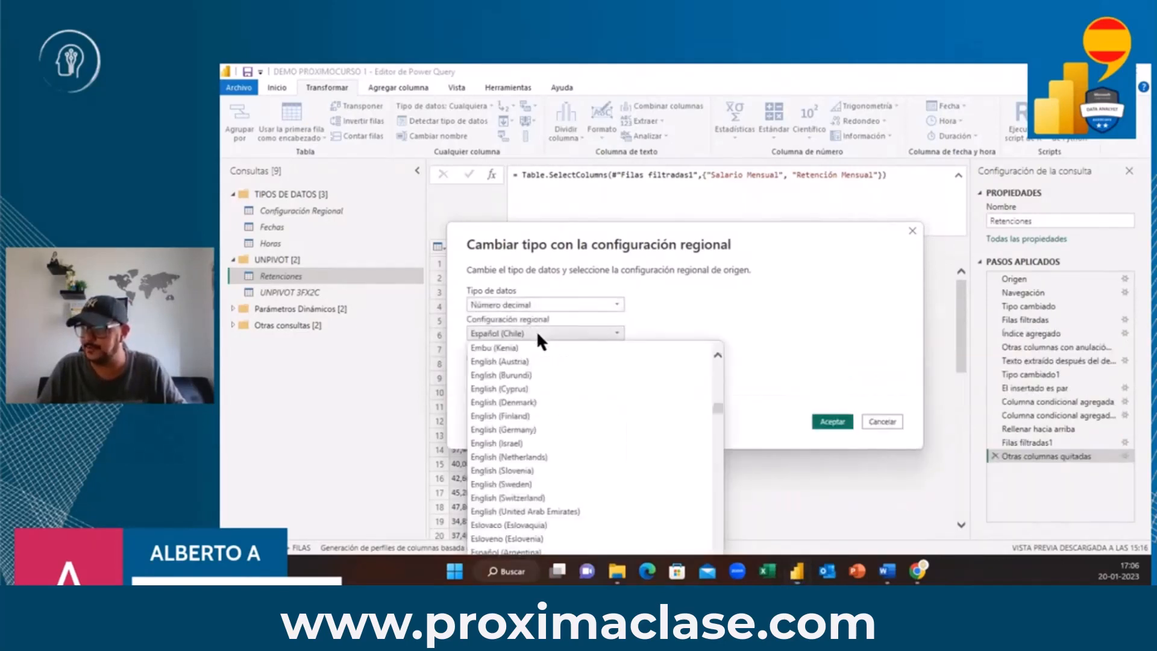
{"action": "scroll", "coordinate": [539, 409], "scroll_direction": "down", "scroll_amount": 6}
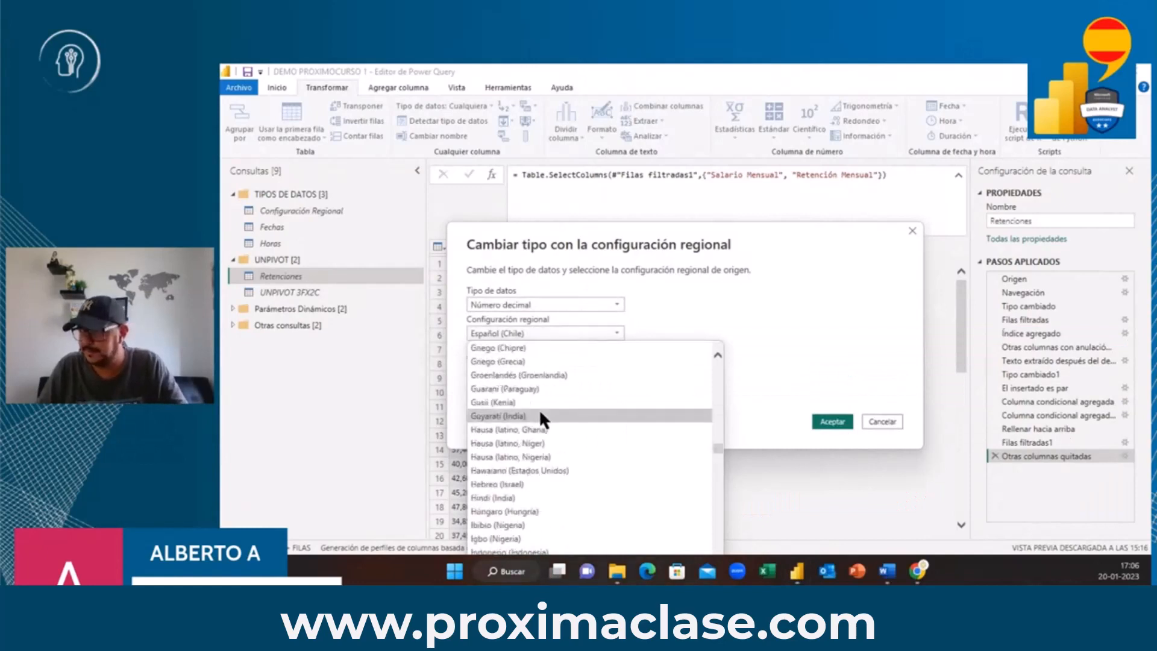
{"action": "scroll", "coordinate": [539, 414], "scroll_direction": "down", "scroll_amount": 3}
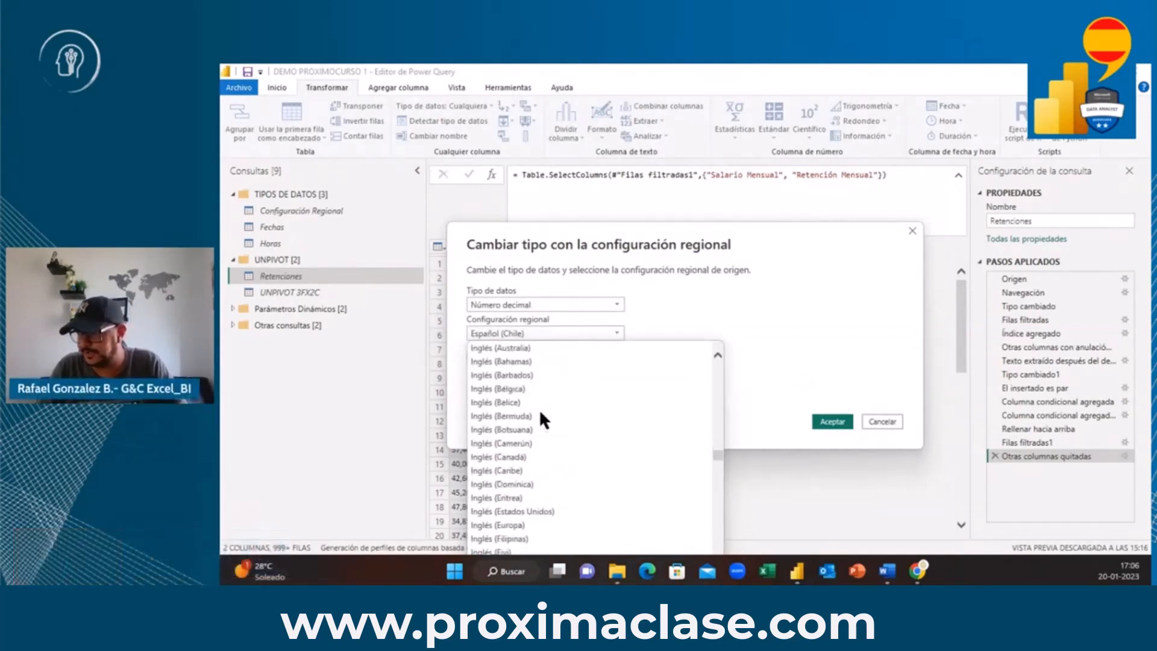
{"action": "left_click", "coordinate": [541, 471]}
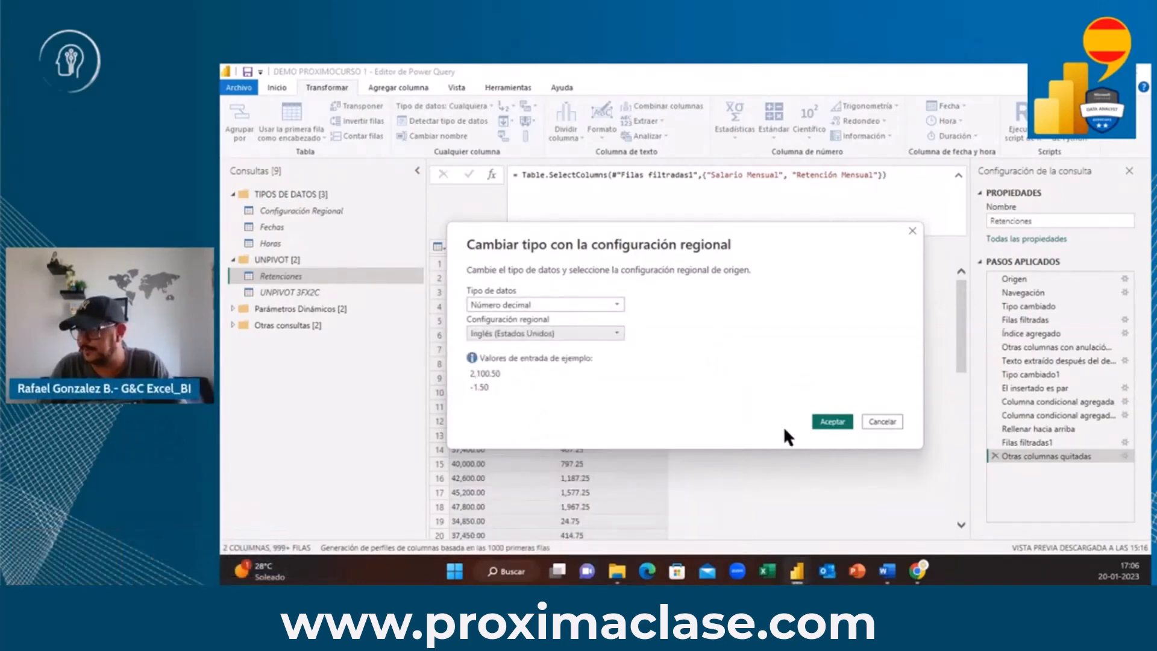
{"action": "left_click", "coordinate": [832, 422]}
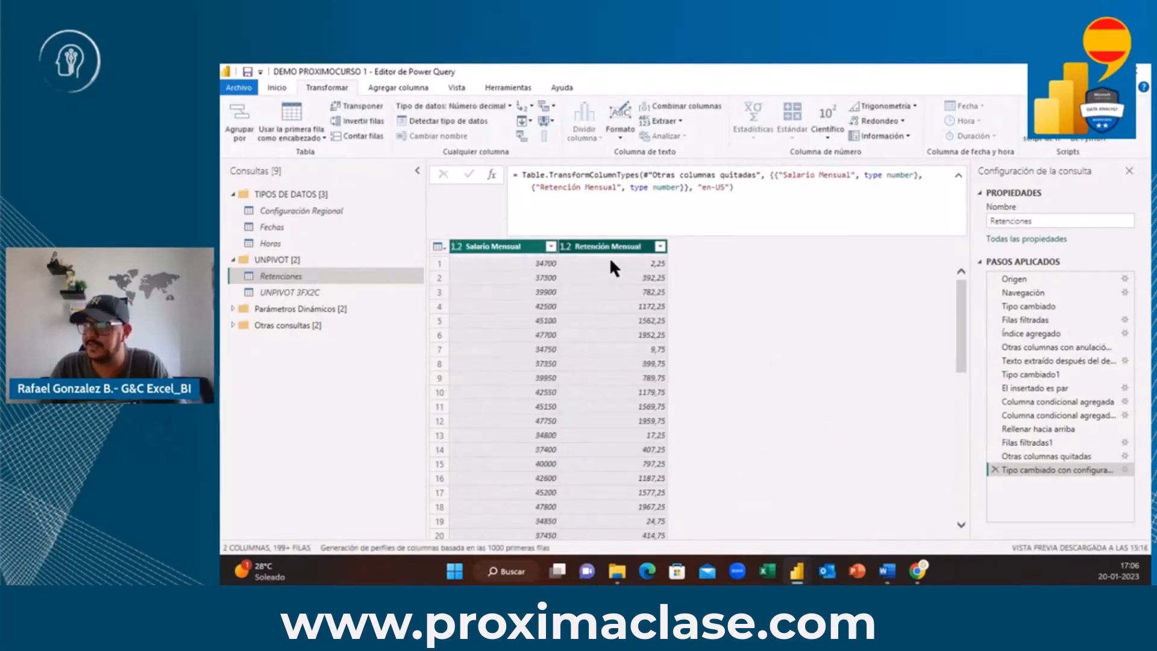
Step: Sort the table by Salario Mensual in ascending order and look through the sorted rows
{"action": "left_click", "coordinate": [524, 248]}
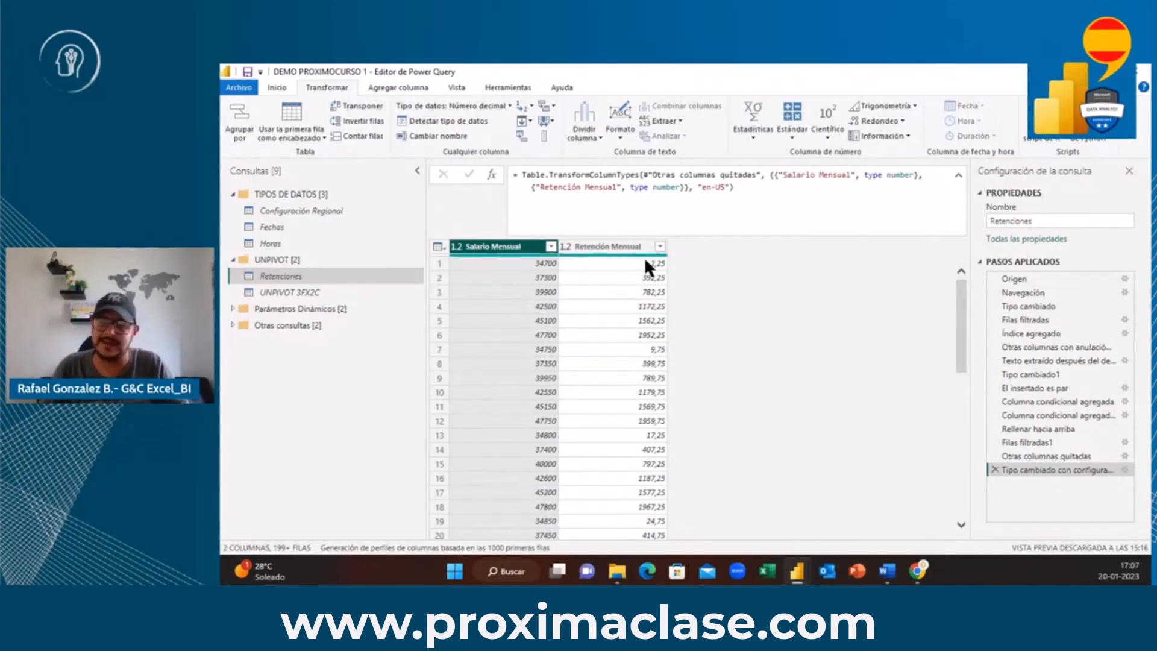
{"action": "left_click", "coordinate": [551, 246]}
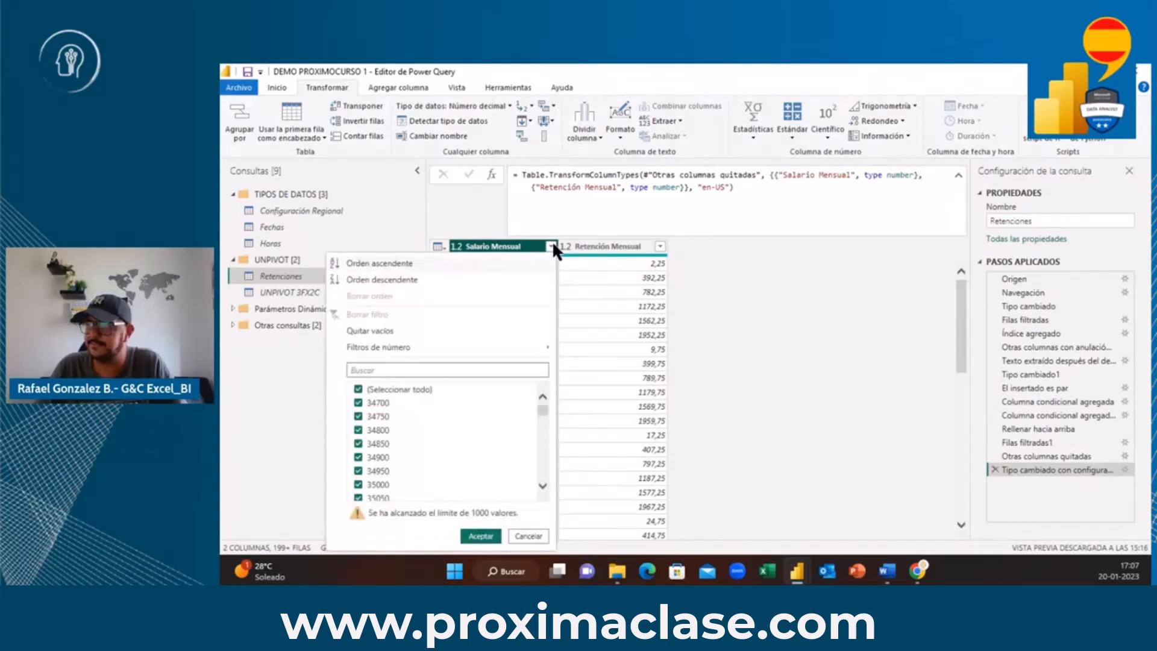
{"action": "left_click", "coordinate": [412, 263]}
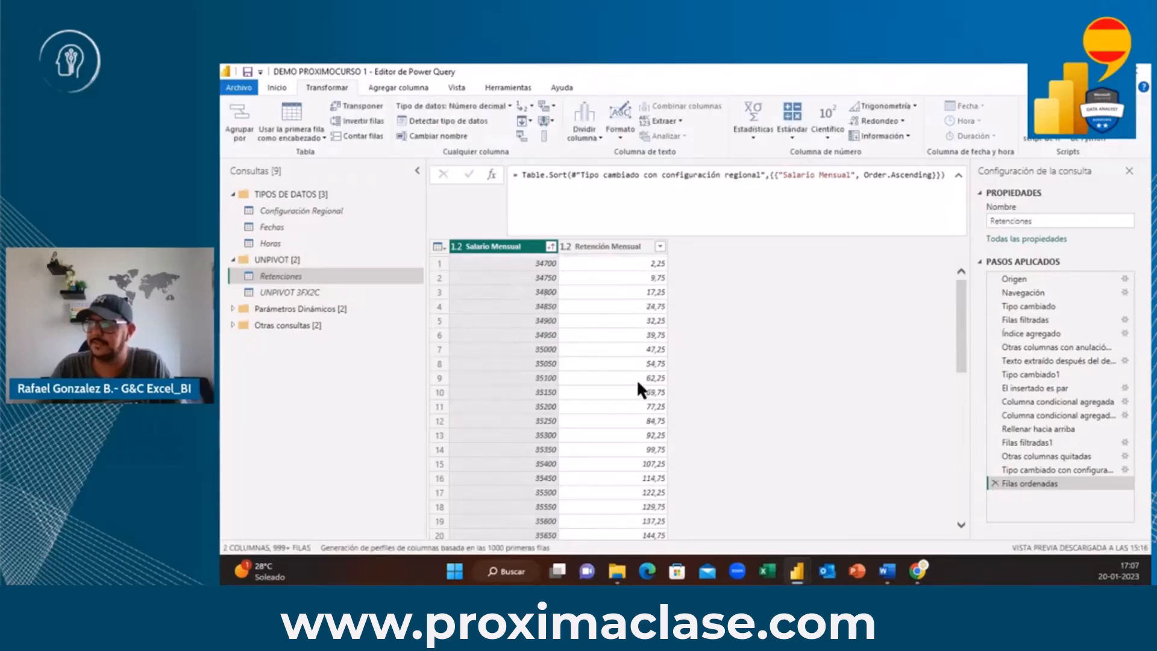
{"action": "scroll", "coordinate": [638, 381], "scroll_direction": "down", "scroll_amount": 12}
{"action": "scroll", "coordinate": [638, 386], "scroll_direction": "up", "scroll_amount": 12}
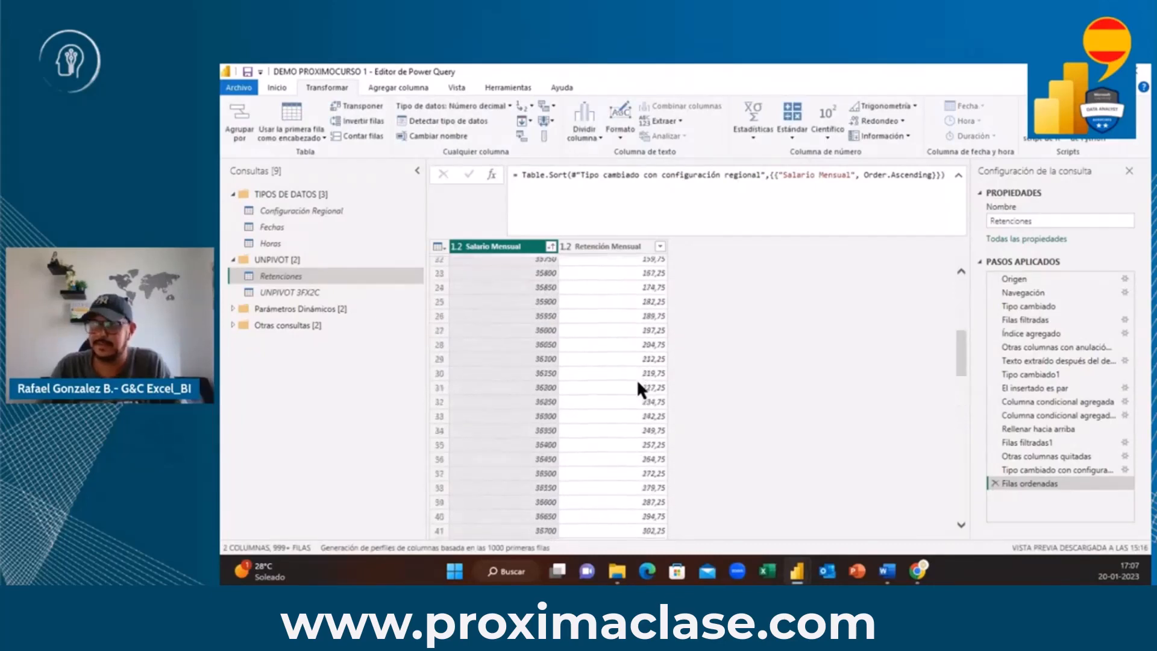